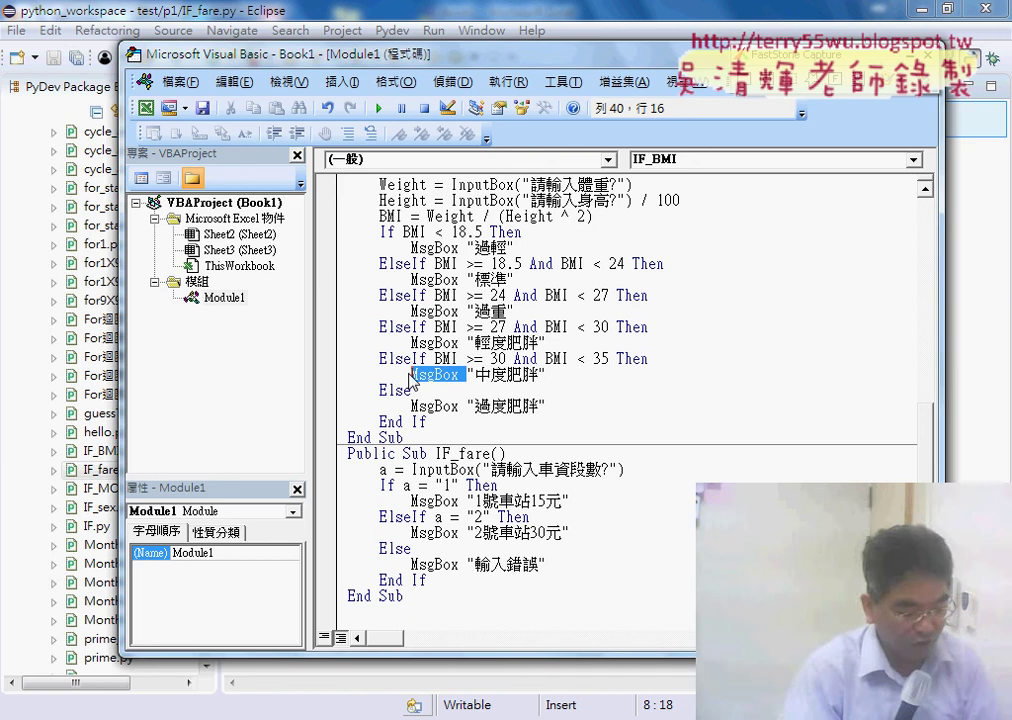
Step: Select MsgBox on the 中度肥胖 line, then minimize Eclipse so Excel's Book1 shows behind the editor
{"action": "left_click", "coordinate": [563, 374]}
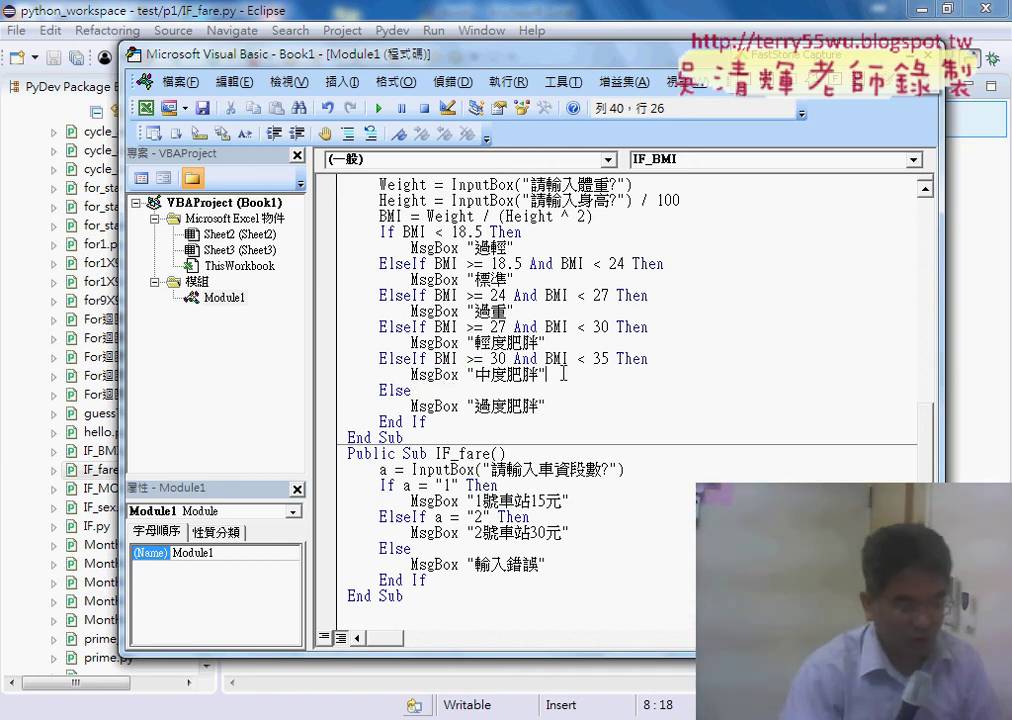
{"action": "left_click", "coordinate": [463, 374]}
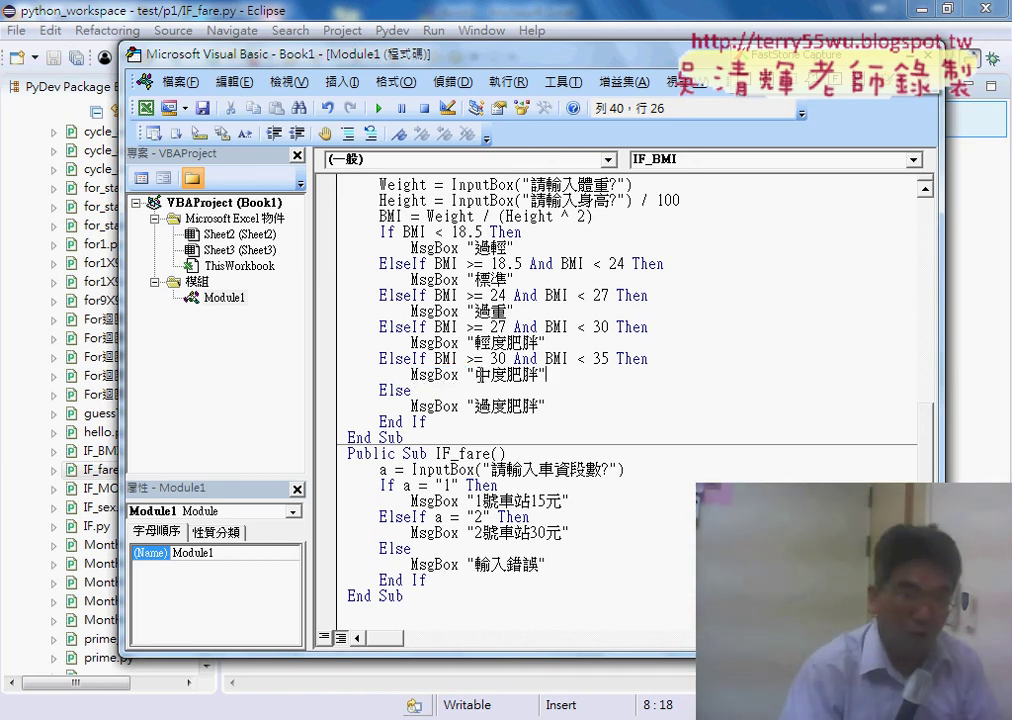
{"action": "left_click_drag", "start_coordinate": [467, 374], "coordinate": [412, 375]}
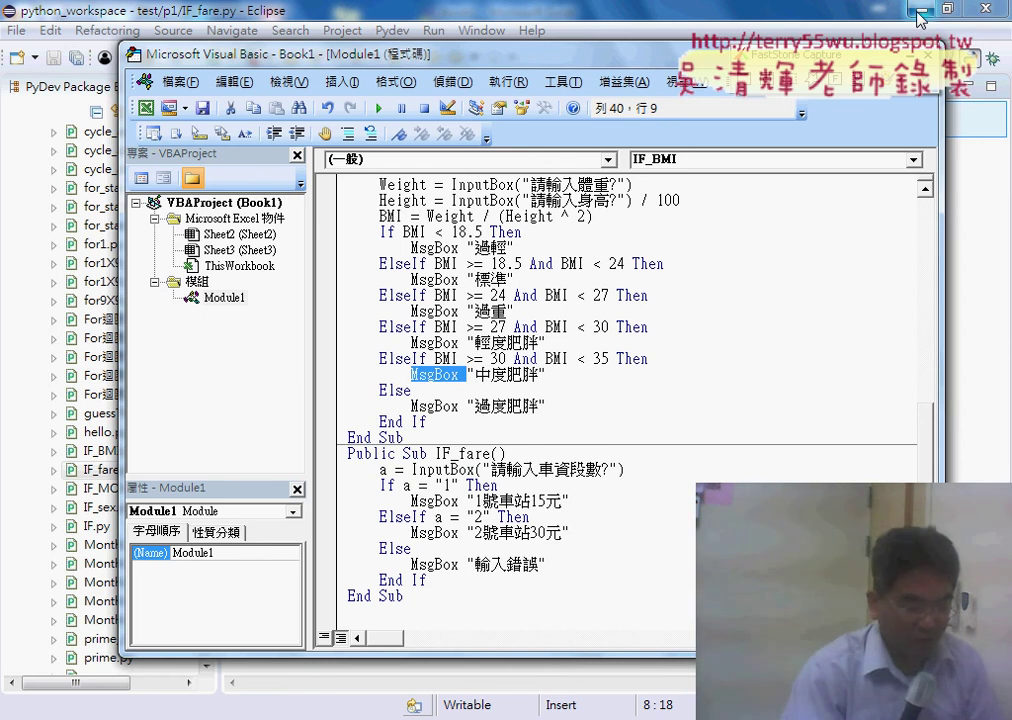
{"action": "left_click", "coordinate": [700, 55]}
{"action": "left_click_drag", "start_coordinate": [482, 57], "coordinate": [670, 73]}
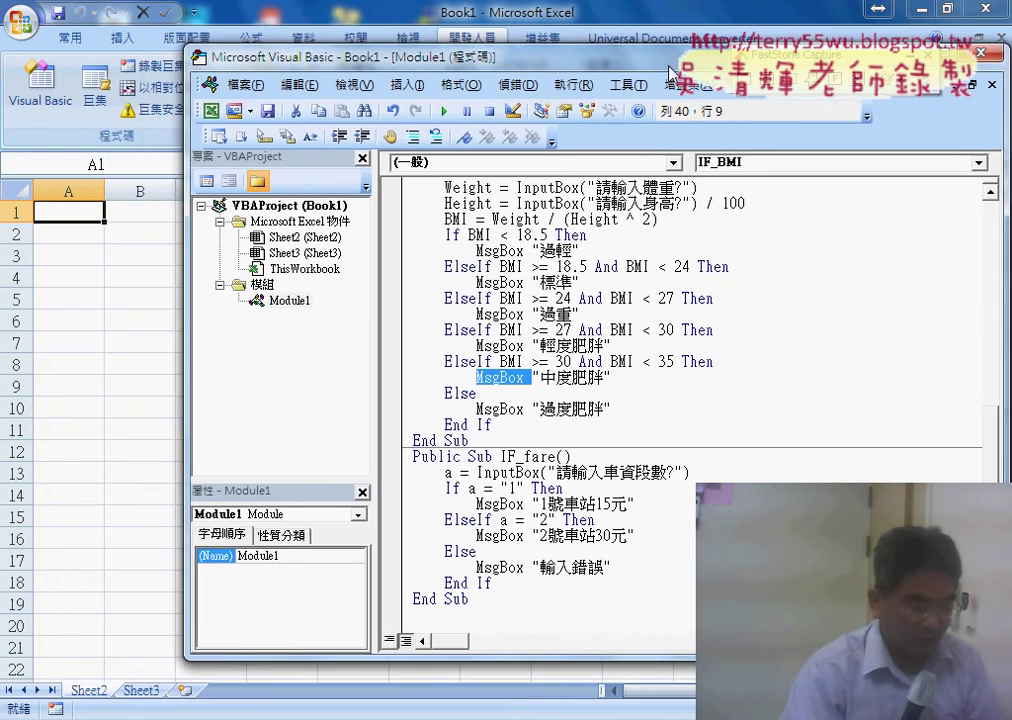
Step: Scroll up to Public Sub IF_BMI and narrow the project pane to widen the code area
{"action": "left_click", "coordinate": [582, 327]}
{"action": "scroll", "coordinate": [582, 323], "scroll_direction": "up", "scroll_amount": 1}
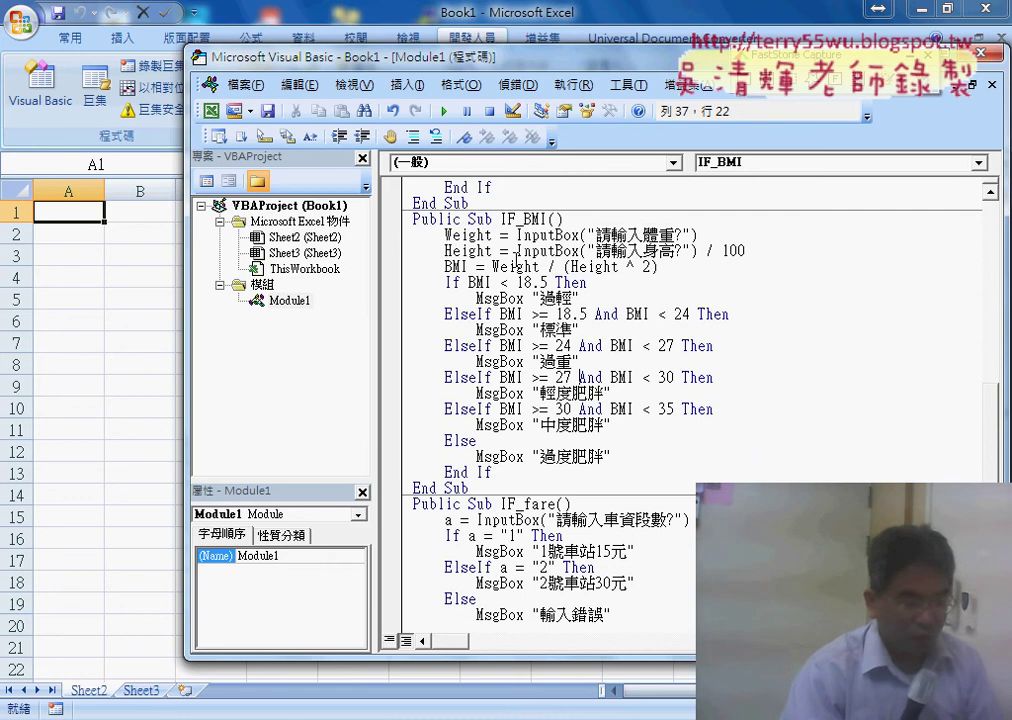
{"action": "left_click_drag", "start_coordinate": [374, 262], "coordinate": [345, 262]}
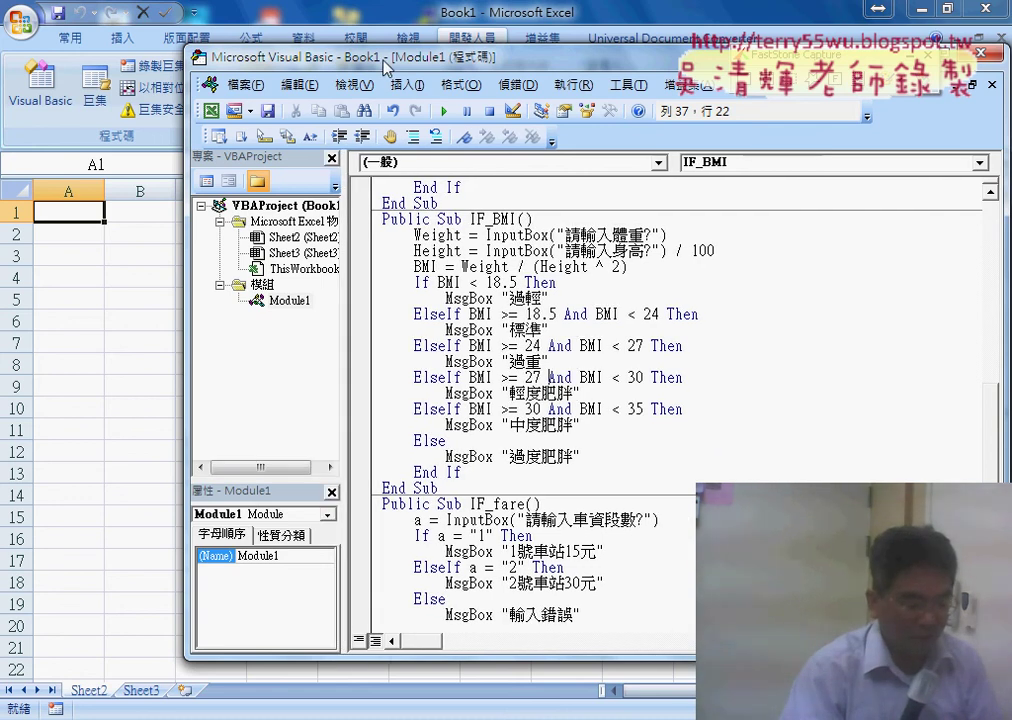
{"action": "left_click_drag", "start_coordinate": [388, 68], "coordinate": [386, 87]}
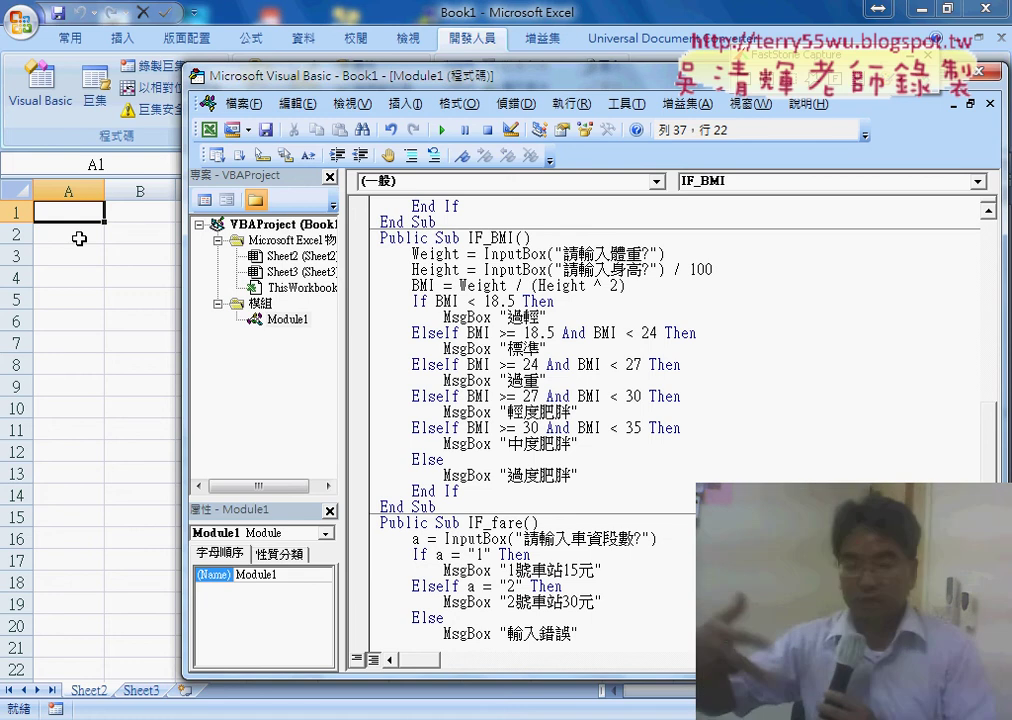
{"action": "left_click", "coordinate": [461, 334]}
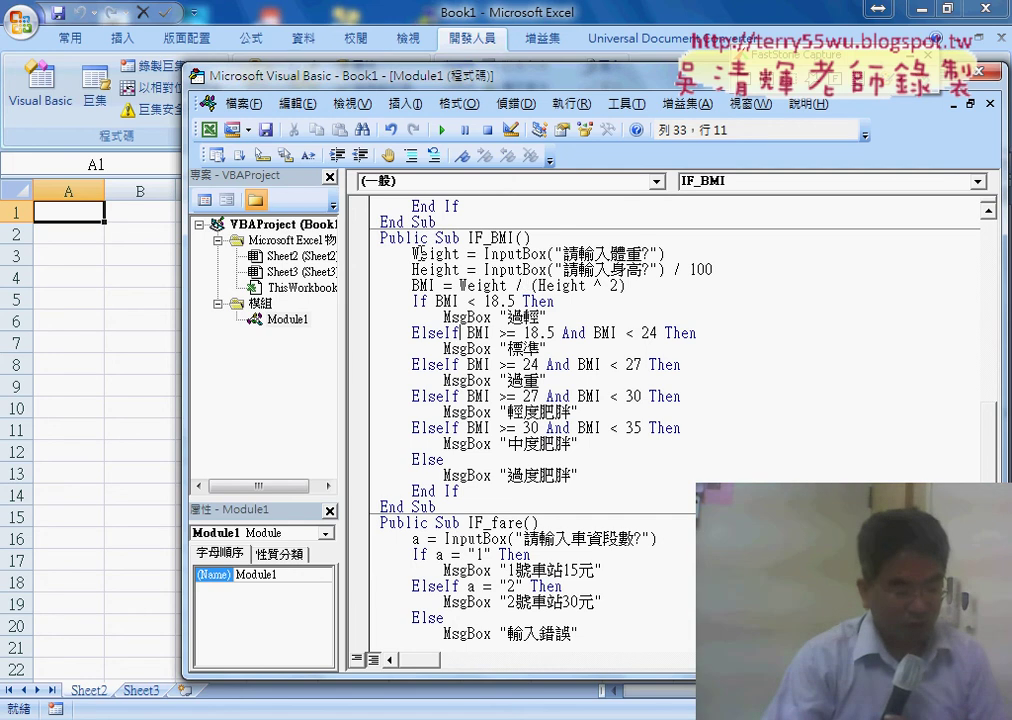
{"action": "double_click", "coordinate": [486, 254]}
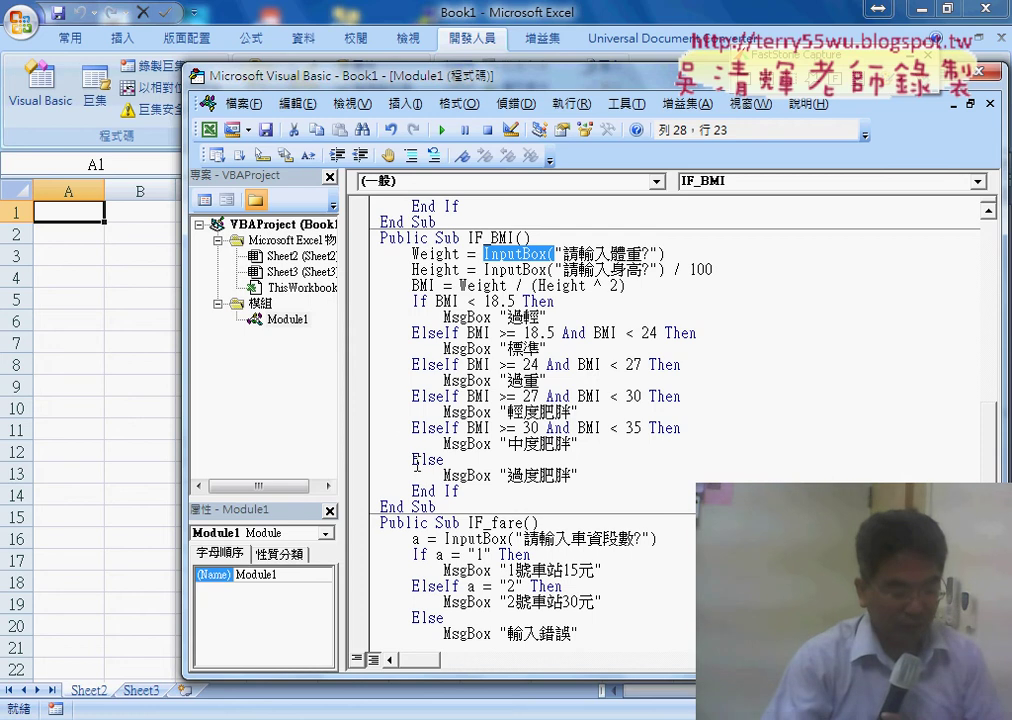
{"action": "double_click", "coordinate": [462, 476]}
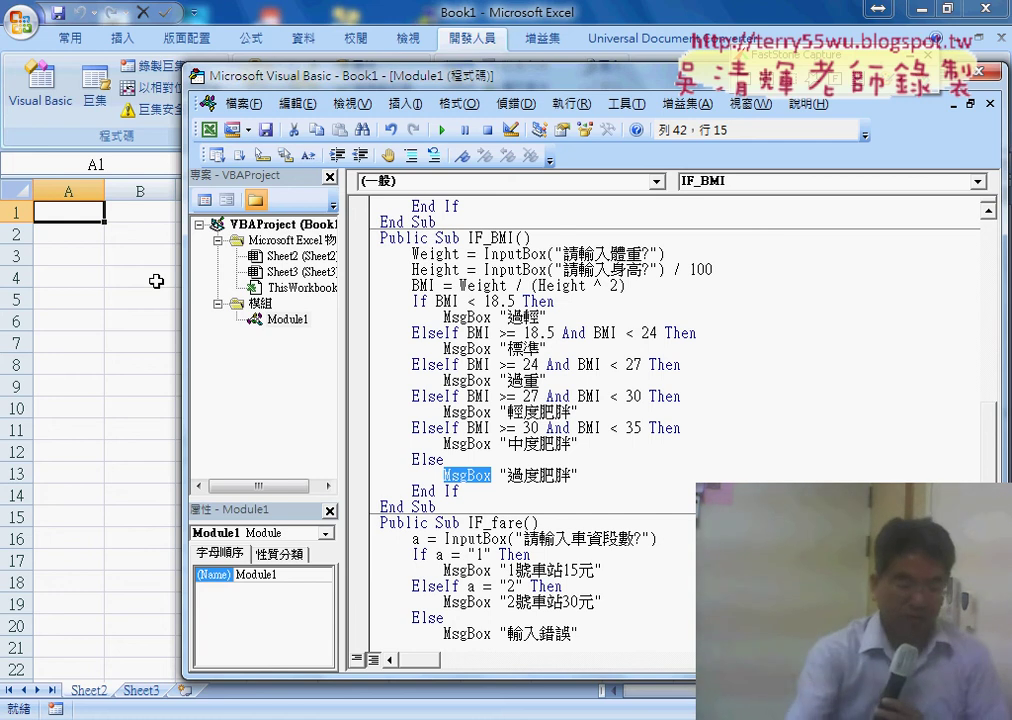
Step: Copy the prompt 請輸入體重? from the code into A1 and autofit column A
{"action": "left_click_drag", "start_coordinate": [484, 253], "coordinate": [517, 254]}
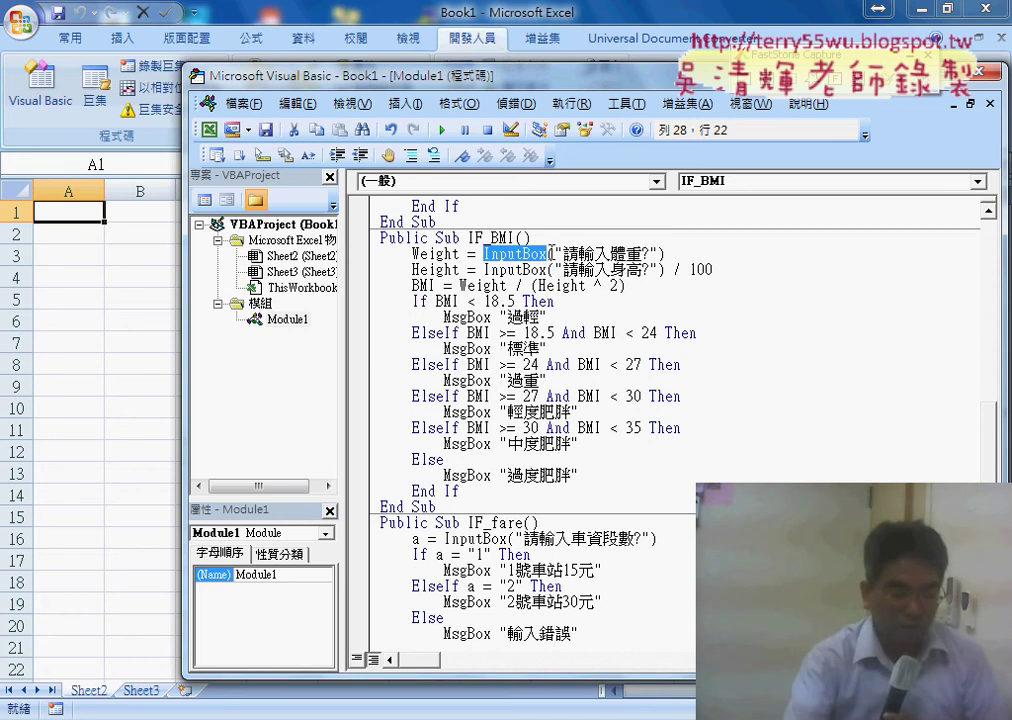
{"action": "left_click_drag", "start_coordinate": [554, 254], "coordinate": [657, 254]}
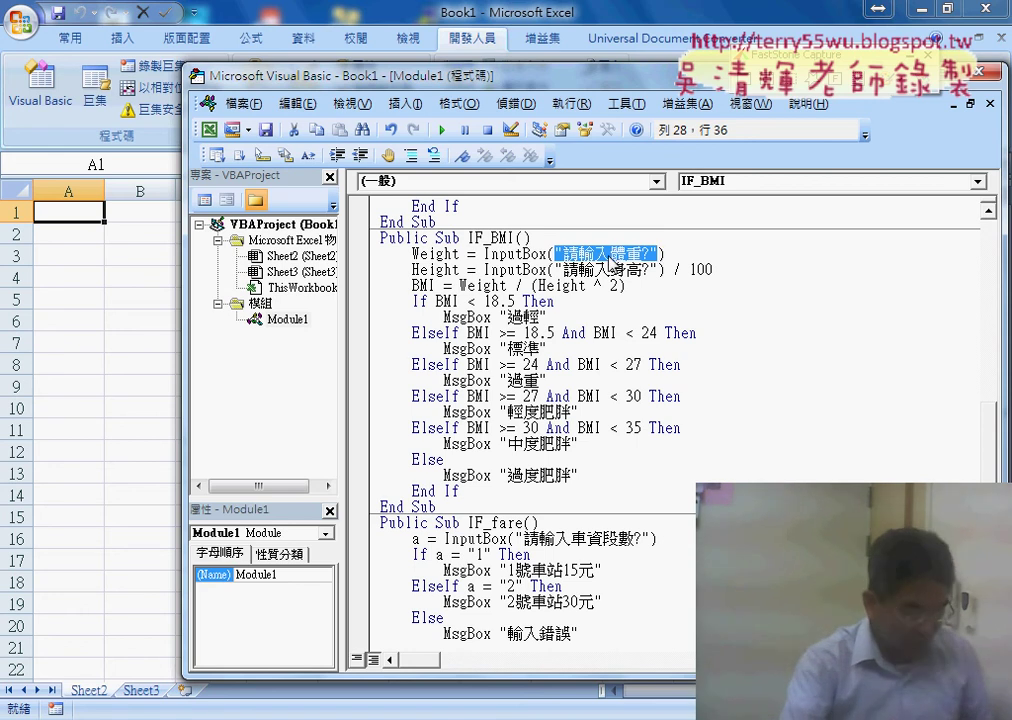
{"action": "left_click", "coordinate": [82, 211]}
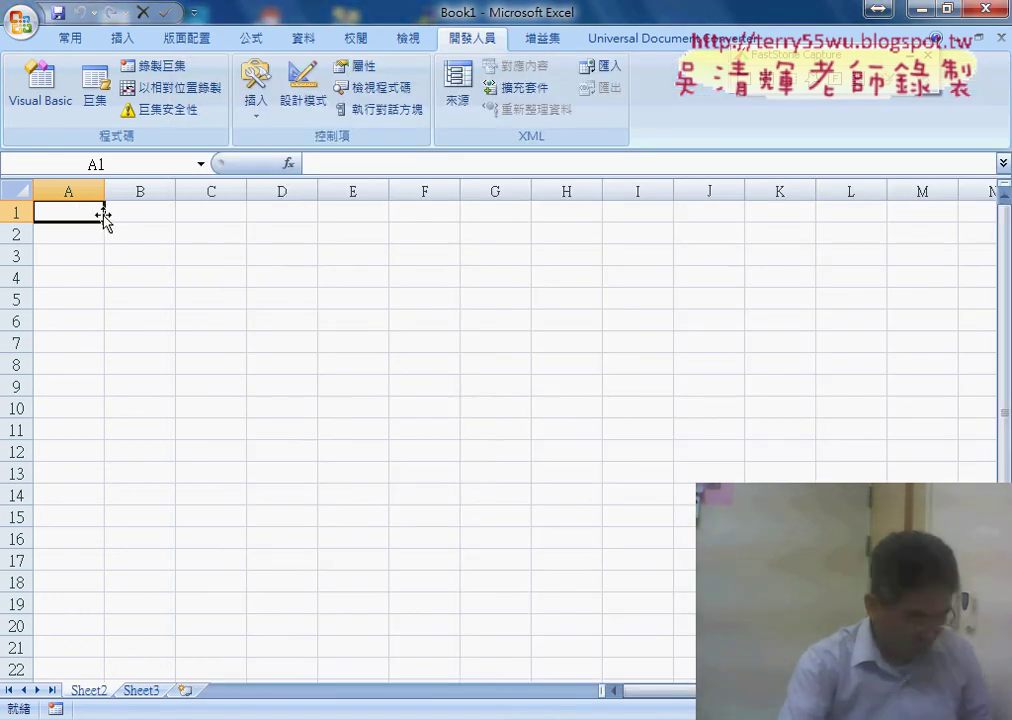
{"action": "type", "text": "請輸入體重?"}
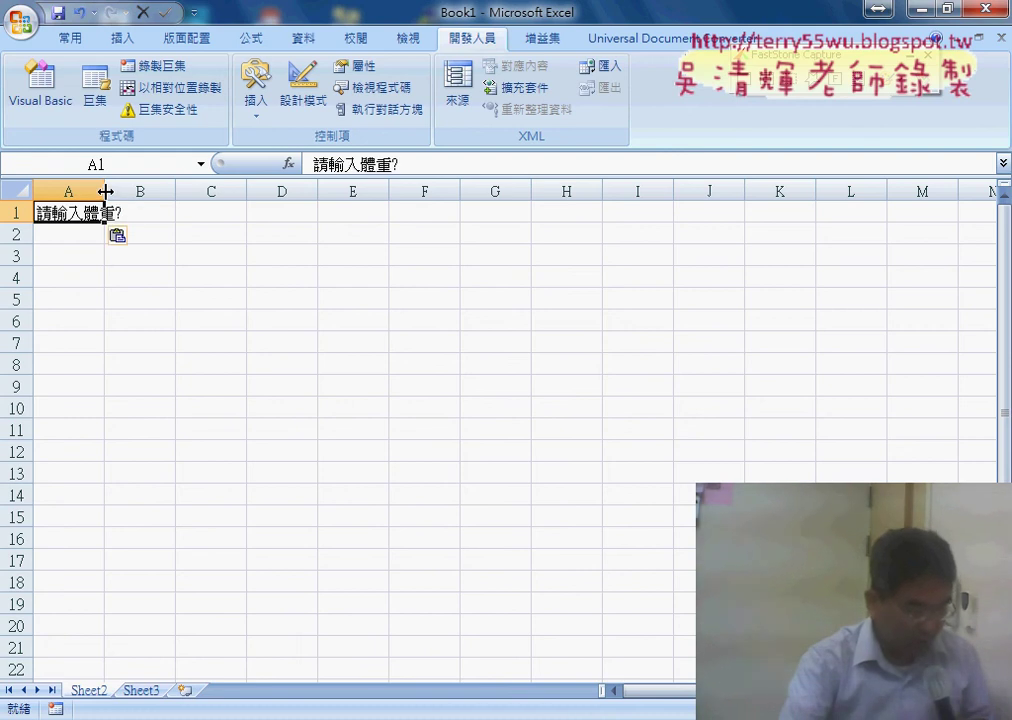
{"action": "double_click", "coordinate": [105, 191]}
{"action": "left_click", "coordinate": [166, 212]}
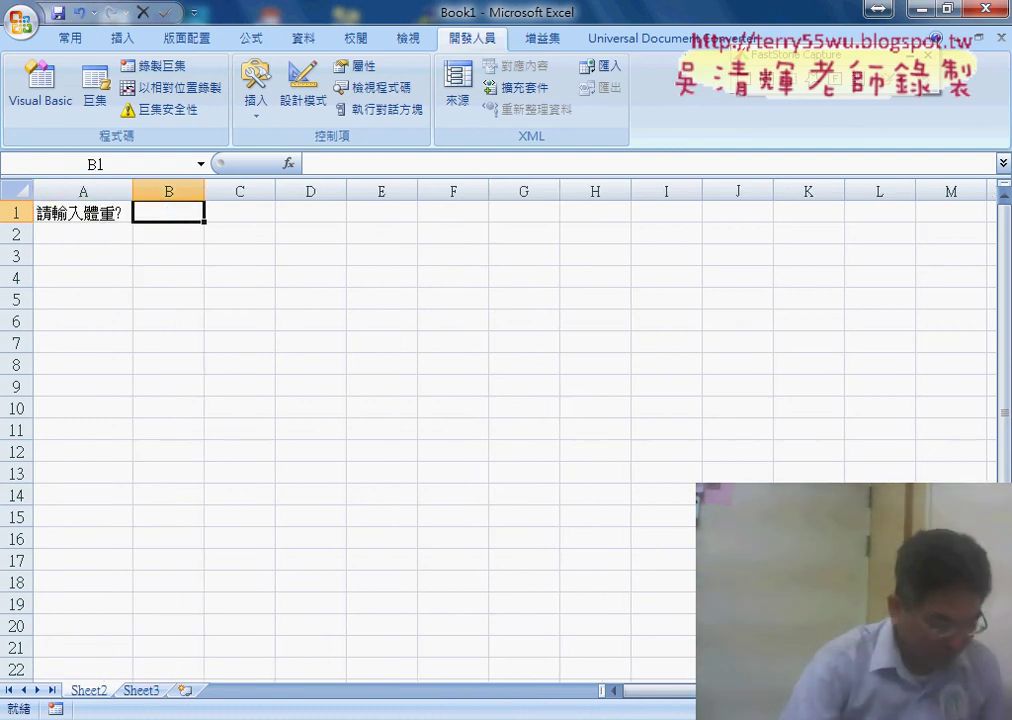
Step: Copy the prompt 請輸入身高? from the code into A2
{"action": "left_click", "coordinate": [651, 620]}
{"action": "left_click_drag", "start_coordinate": [658, 270], "coordinate": [556, 270]}
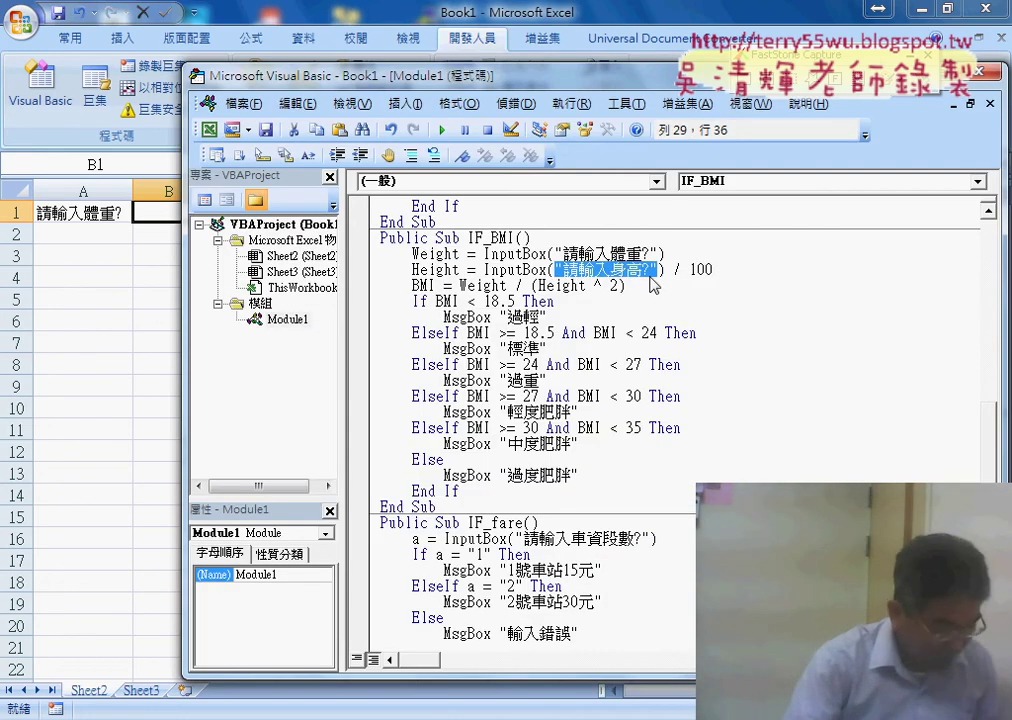
{"action": "left_click", "coordinate": [104, 234]}
{"action": "type", "text": "請輸入身高?"}
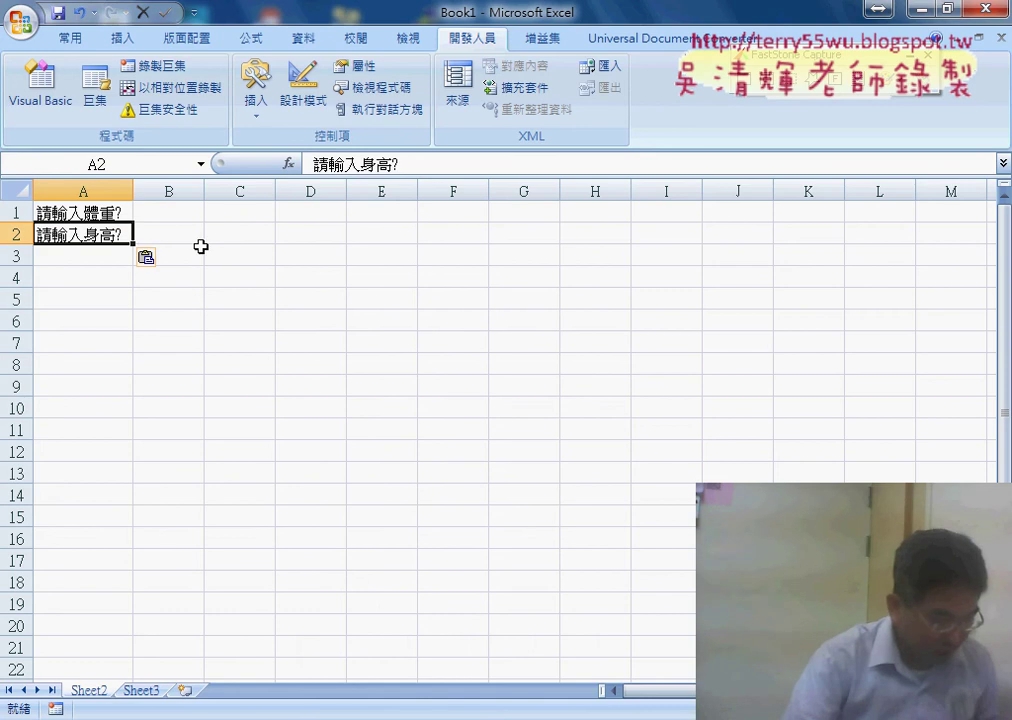
Step: Select B1:B2 and widen column B
{"action": "left_click", "coordinate": [158, 213]}
{"action": "left_click", "coordinate": [168, 238]}
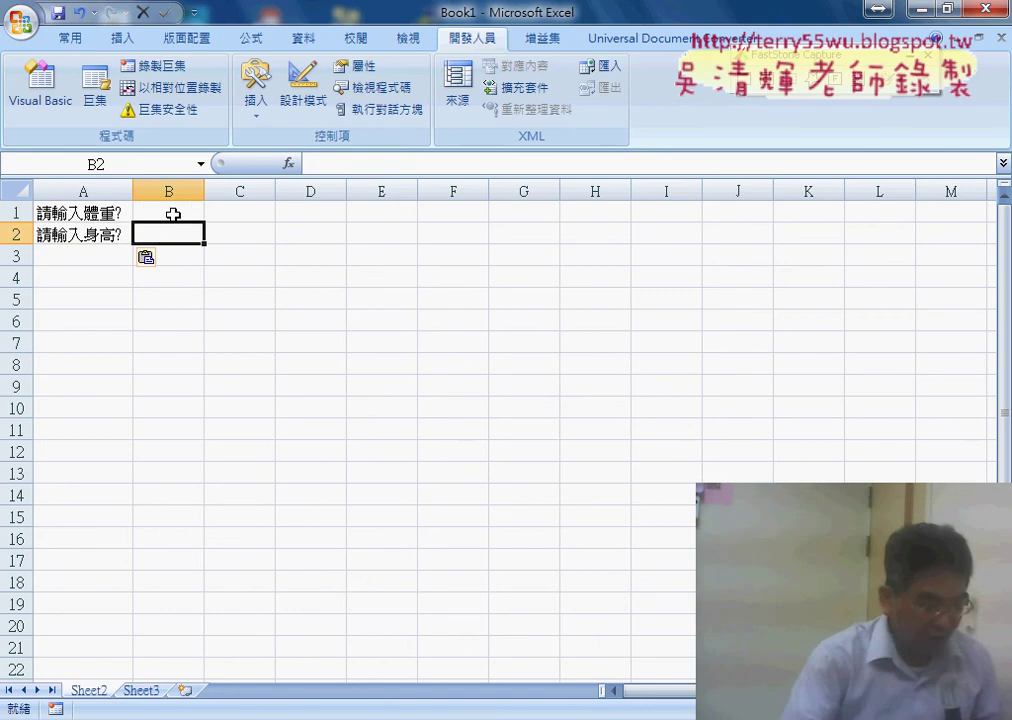
{"action": "left_click", "coordinate": [172, 213]}
{"action": "left_click_drag", "start_coordinate": [172, 212], "coordinate": [181, 233]}
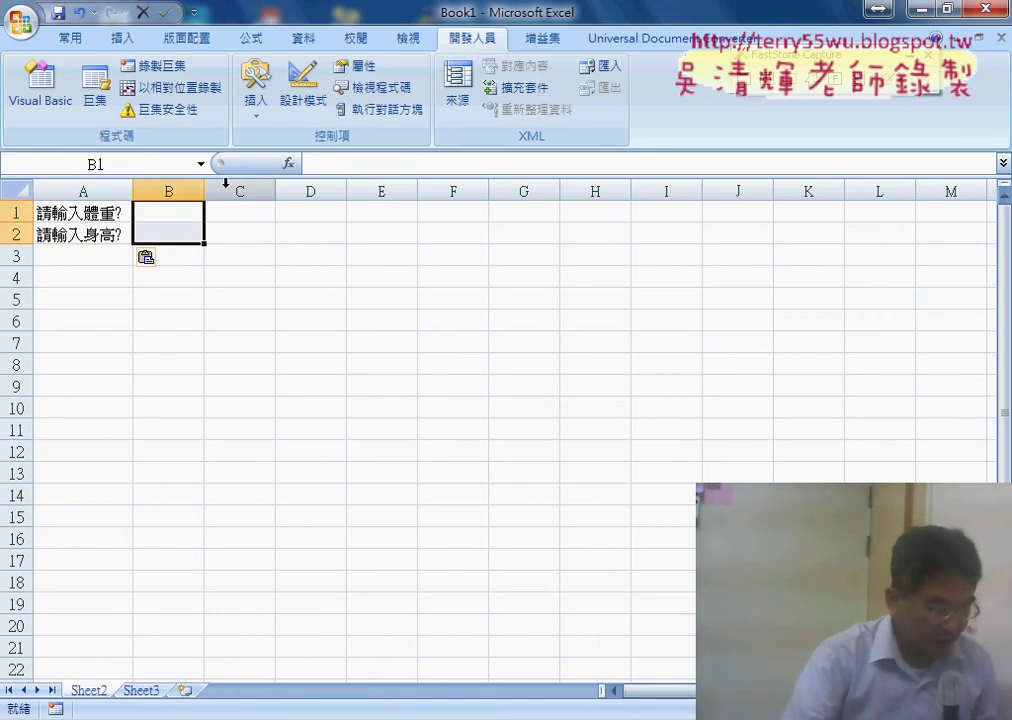
{"action": "left_click_drag", "start_coordinate": [204, 191], "coordinate": [256, 191]}
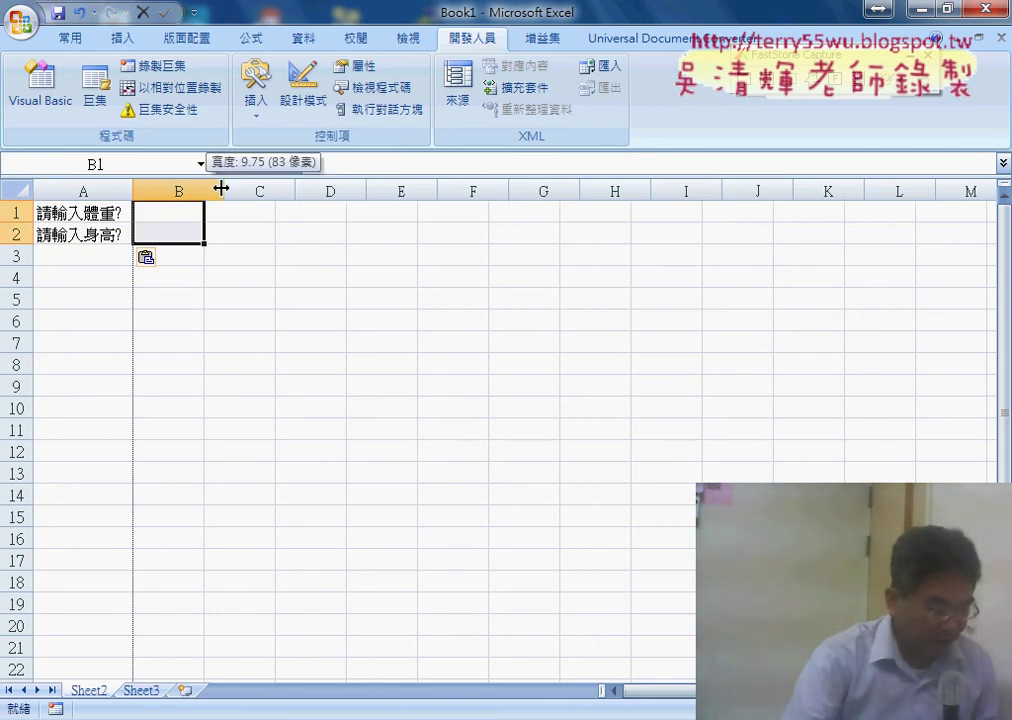
Step: Give B1:B2 red double-line Inside and Outline borders through More Borders
{"action": "left_click", "coordinate": [60, 38]}
{"action": "left_click", "coordinate": [192, 110]}
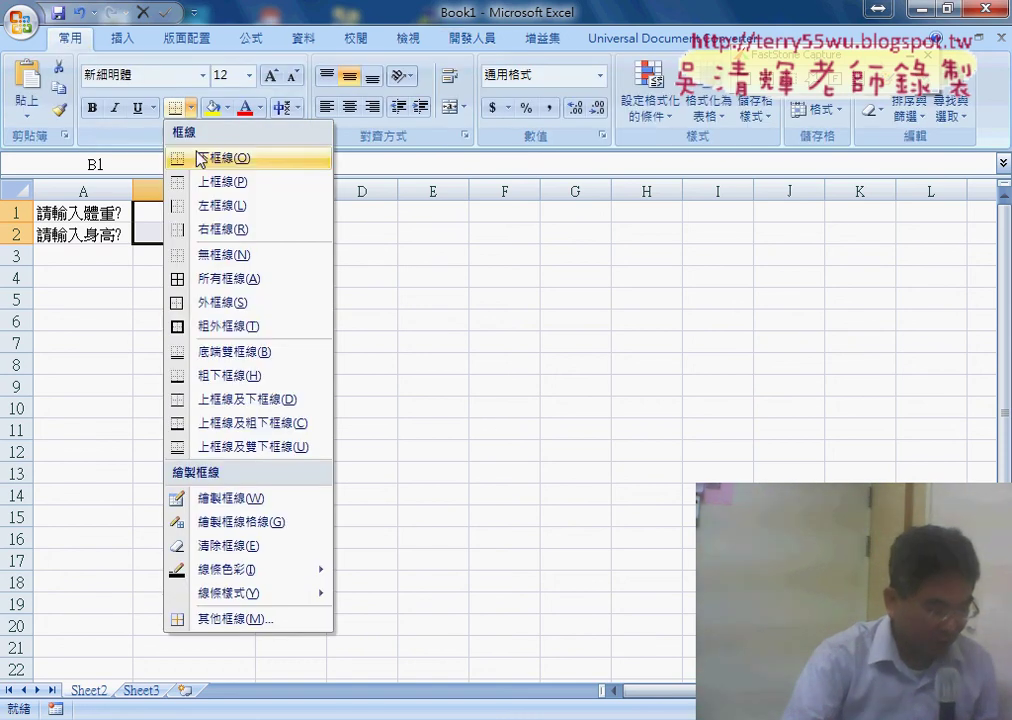
{"action": "key", "text": "Escape"}
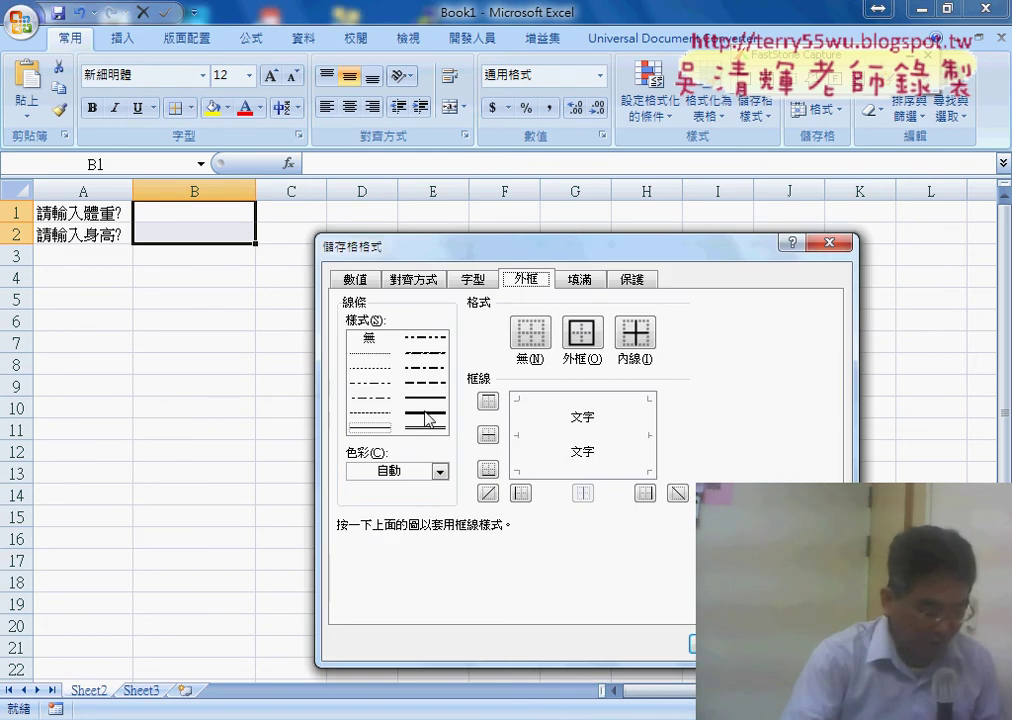
{"action": "left_click", "coordinate": [427, 420]}
{"action": "left_click", "coordinate": [440, 472]}
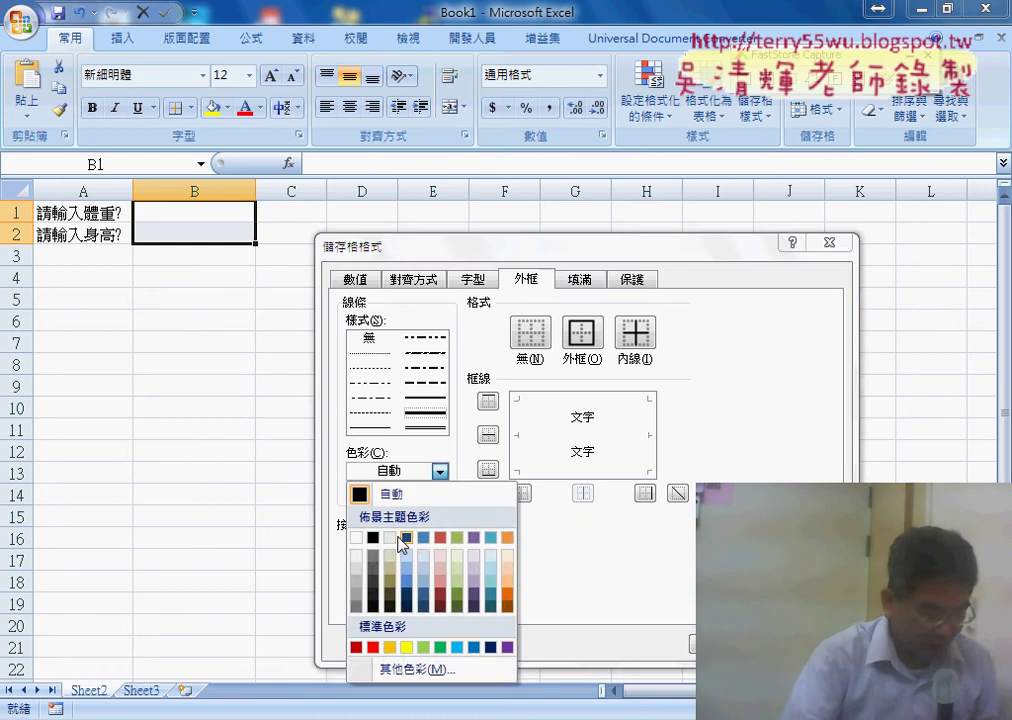
{"action": "left_click", "coordinate": [375, 647]}
{"action": "left_click", "coordinate": [636, 333]}
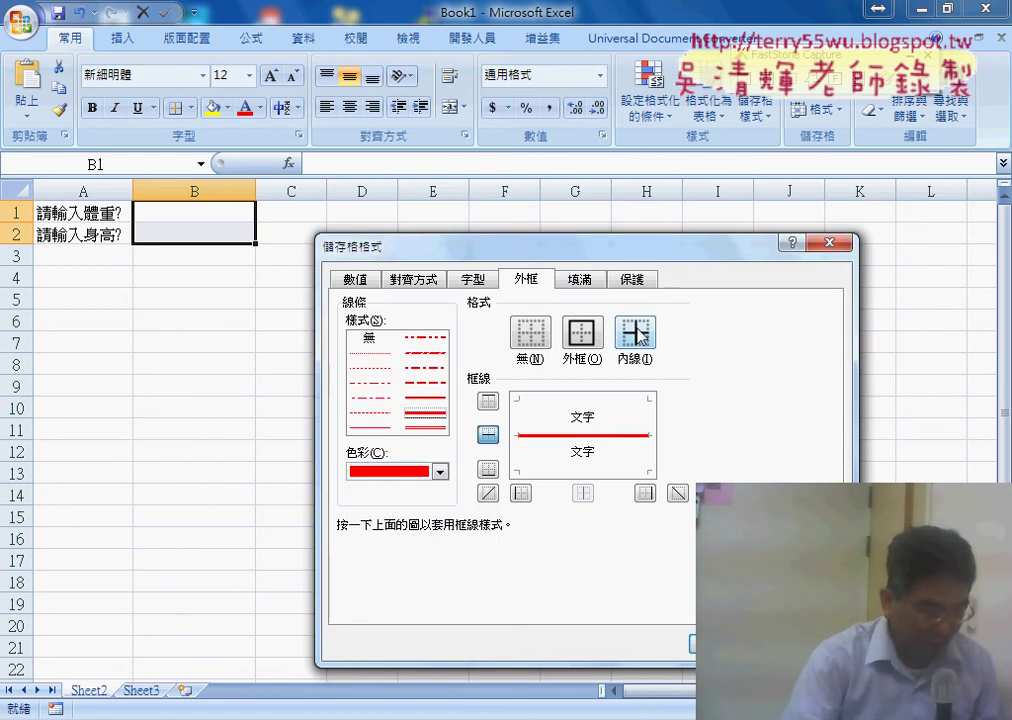
{"action": "left_click", "coordinate": [590, 334]}
{"action": "left_click", "coordinate": [722, 644]}
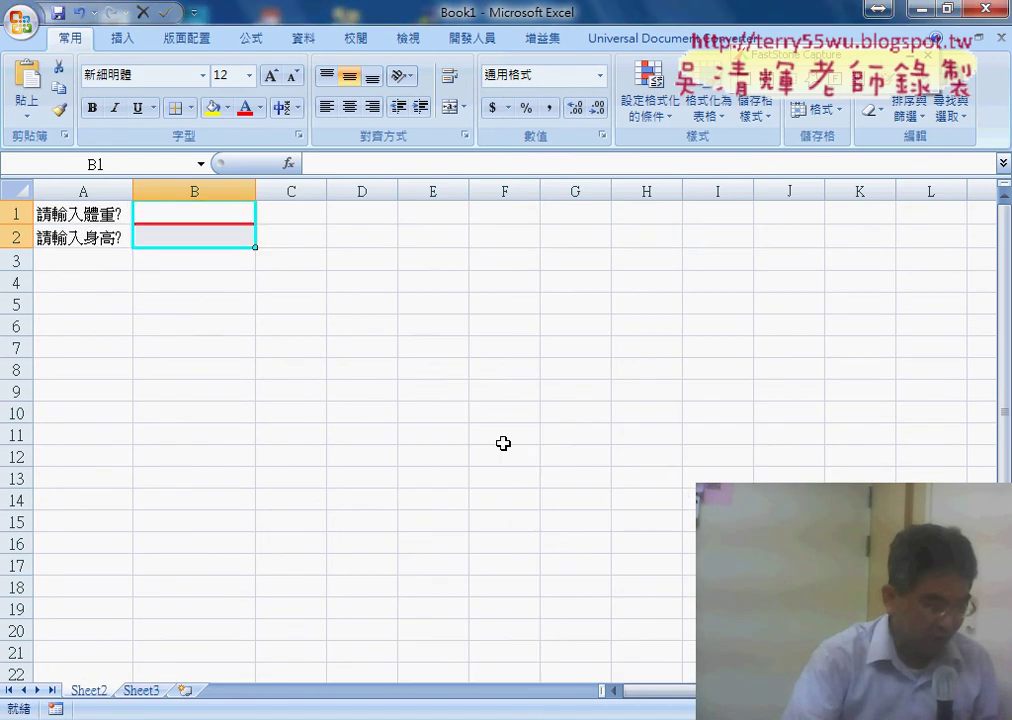
Step: Check the red borders on B1 and B2, then select cell A4
{"action": "left_click", "coordinate": [502, 440]}
{"action": "left_click", "coordinate": [210, 213]}
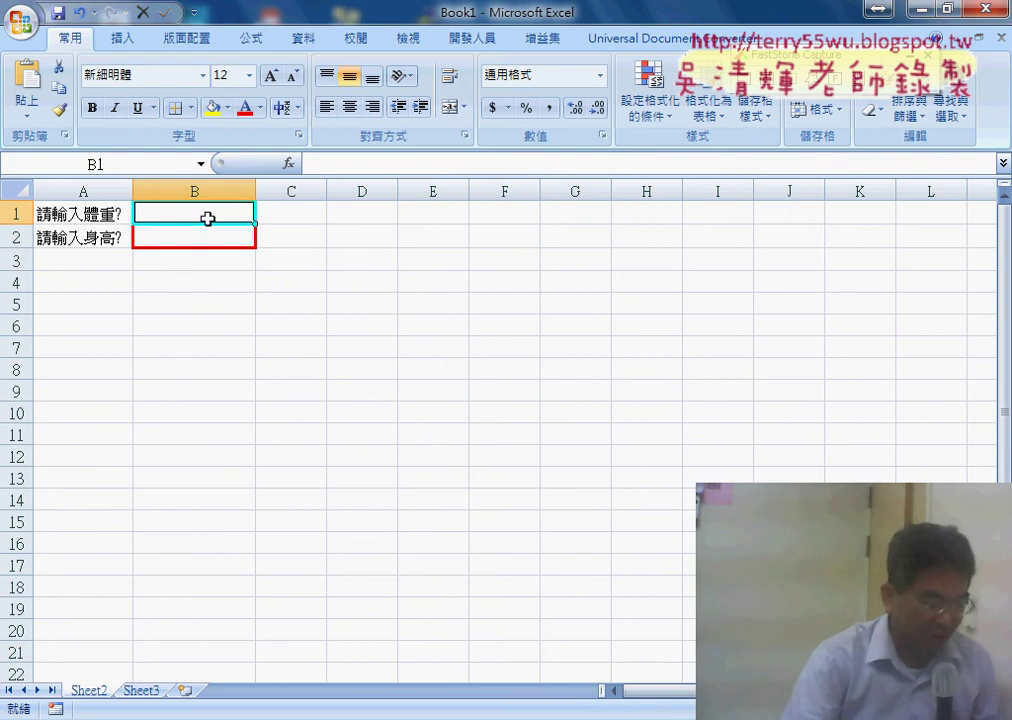
{"action": "left_click", "coordinate": [201, 240]}
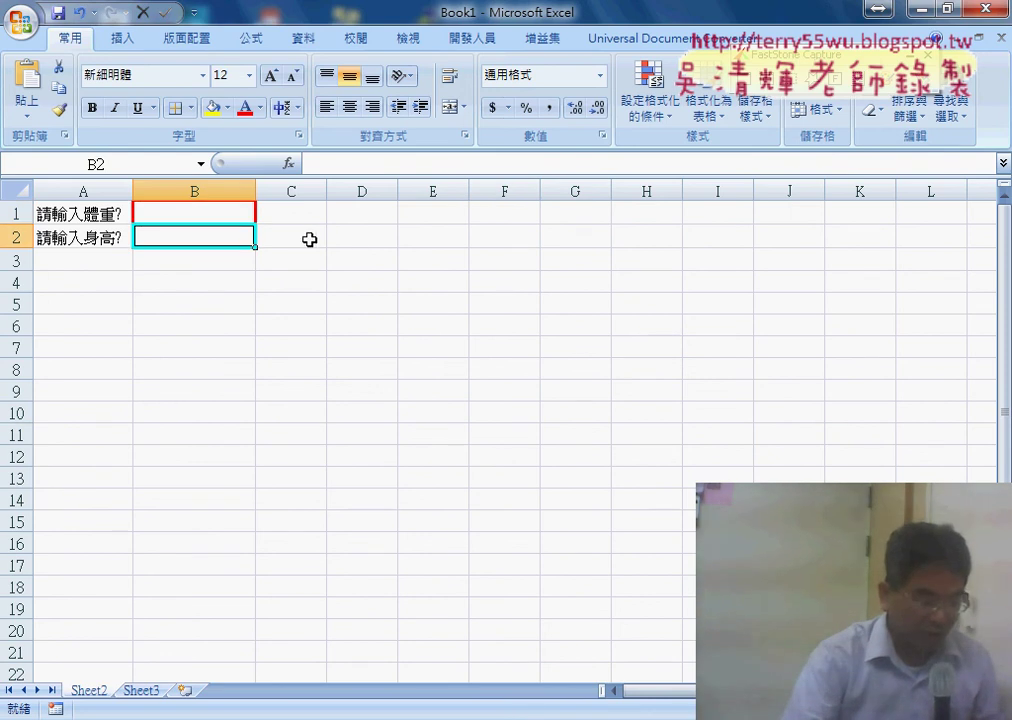
{"action": "left_click", "coordinate": [213, 215]}
{"action": "left_click", "coordinate": [201, 235]}
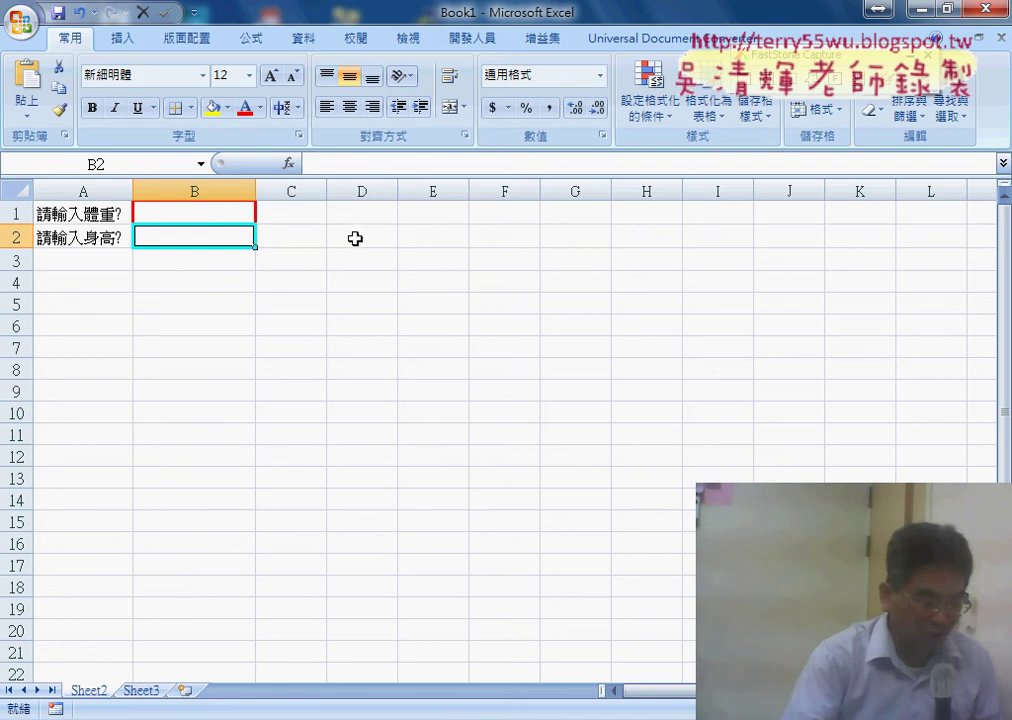
{"action": "left_click", "coordinate": [100, 283]}
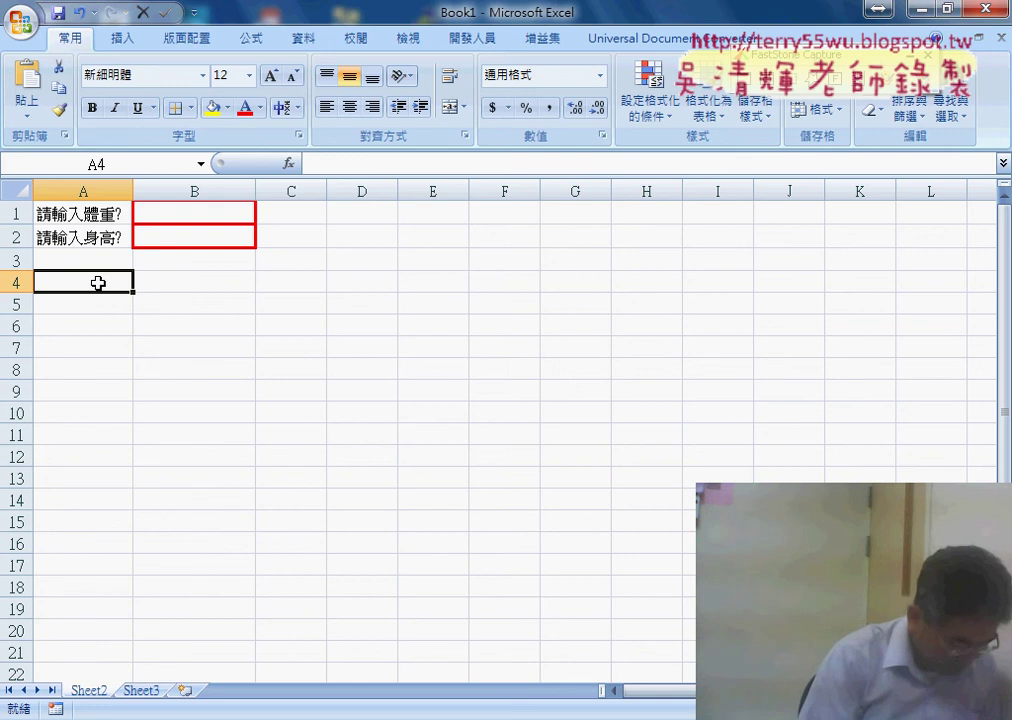
Step: Enter the label BMI in A4 and give B4 a thin red outline border
{"action": "type", "text": "BMI"}
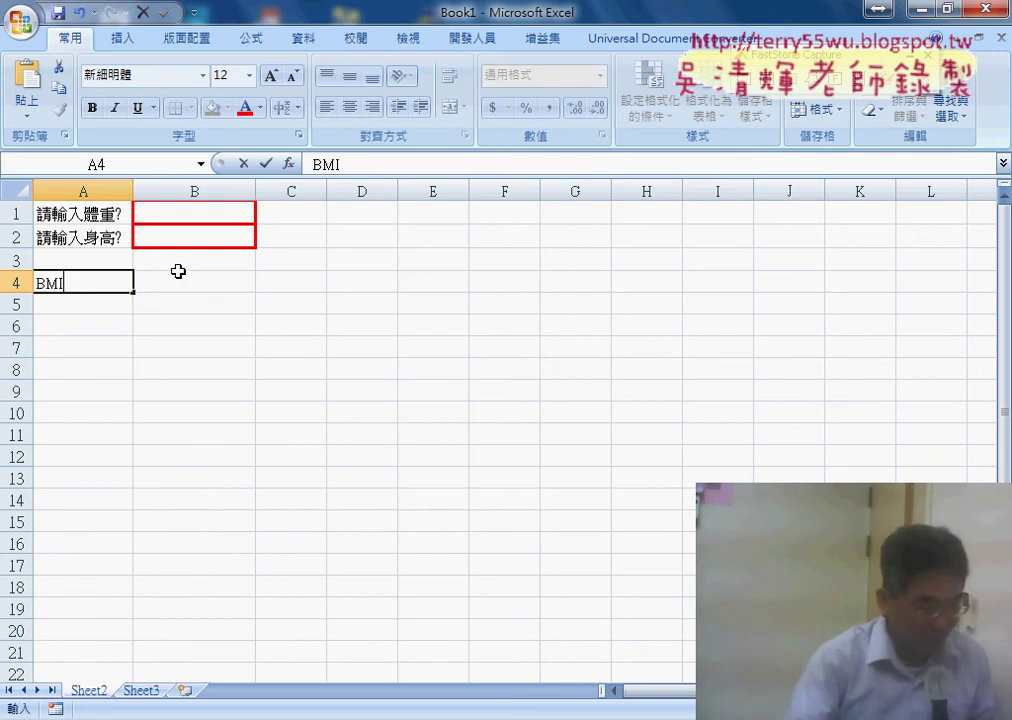
{"action": "left_click", "coordinate": [178, 273]}
{"action": "left_click", "coordinate": [190, 107]}
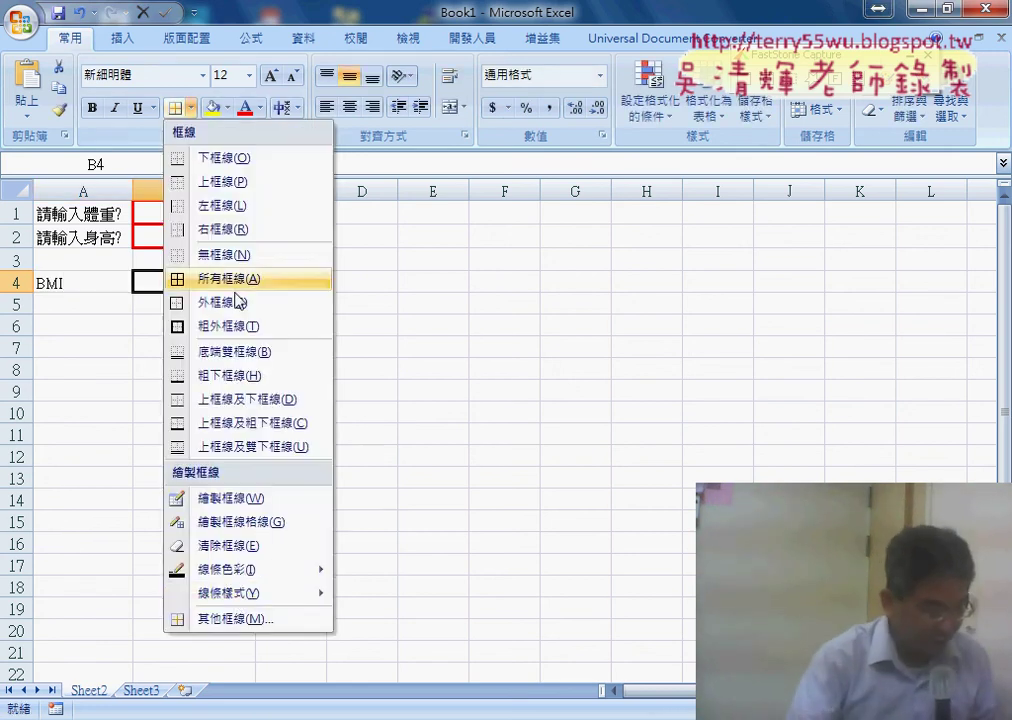
{"action": "left_click", "coordinate": [234, 620]}
{"action": "left_click", "coordinate": [582, 333]}
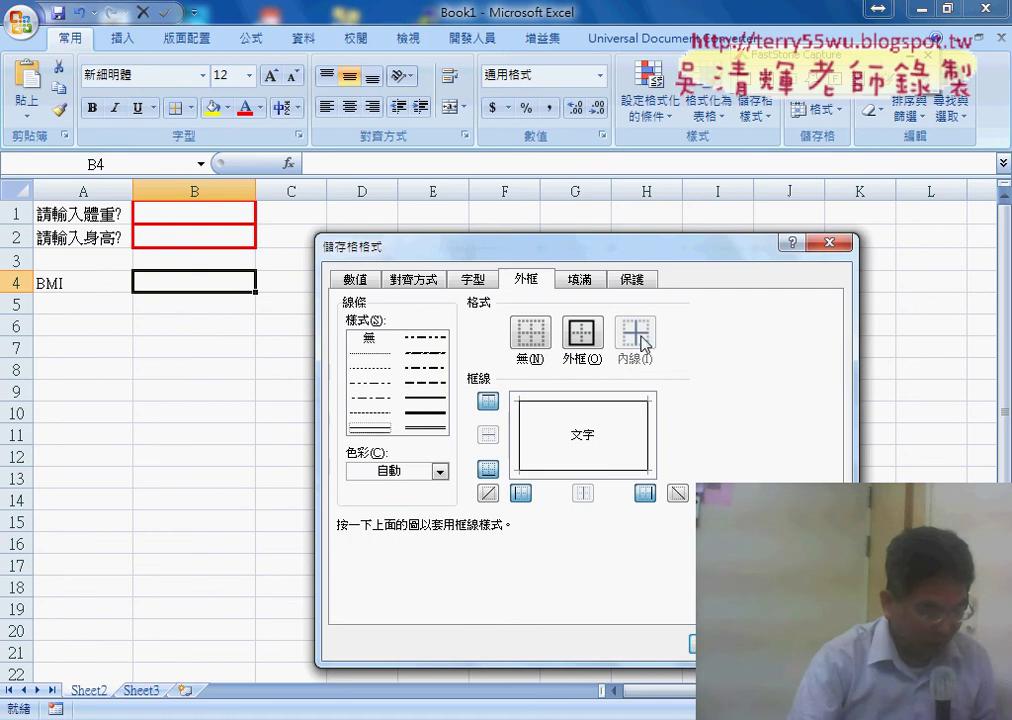
{"action": "left_click", "coordinate": [438, 471]}
{"action": "left_click", "coordinate": [373, 647]}
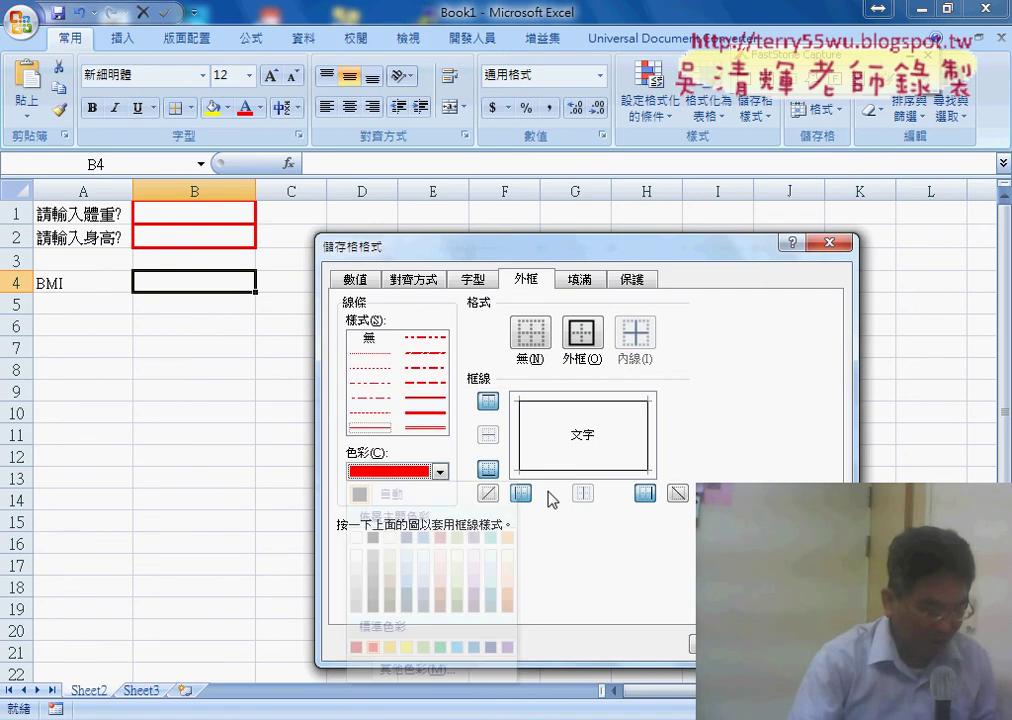
{"action": "left_click", "coordinate": [588, 340]}
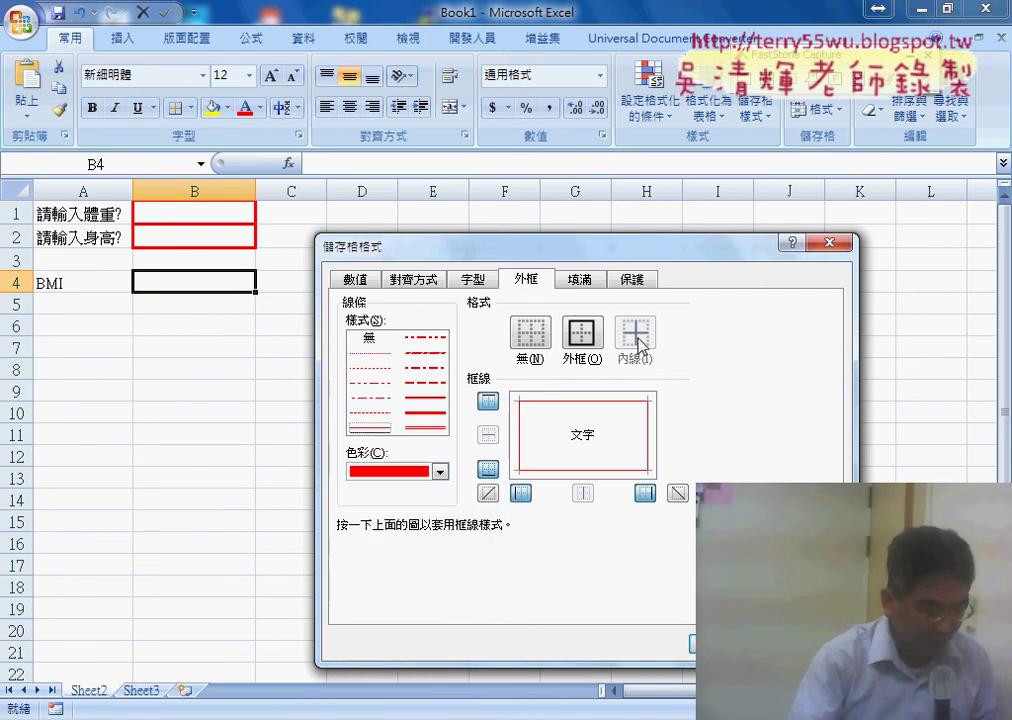
{"action": "key", "text": "Return"}
{"action": "left_click", "coordinate": [553, 430]}
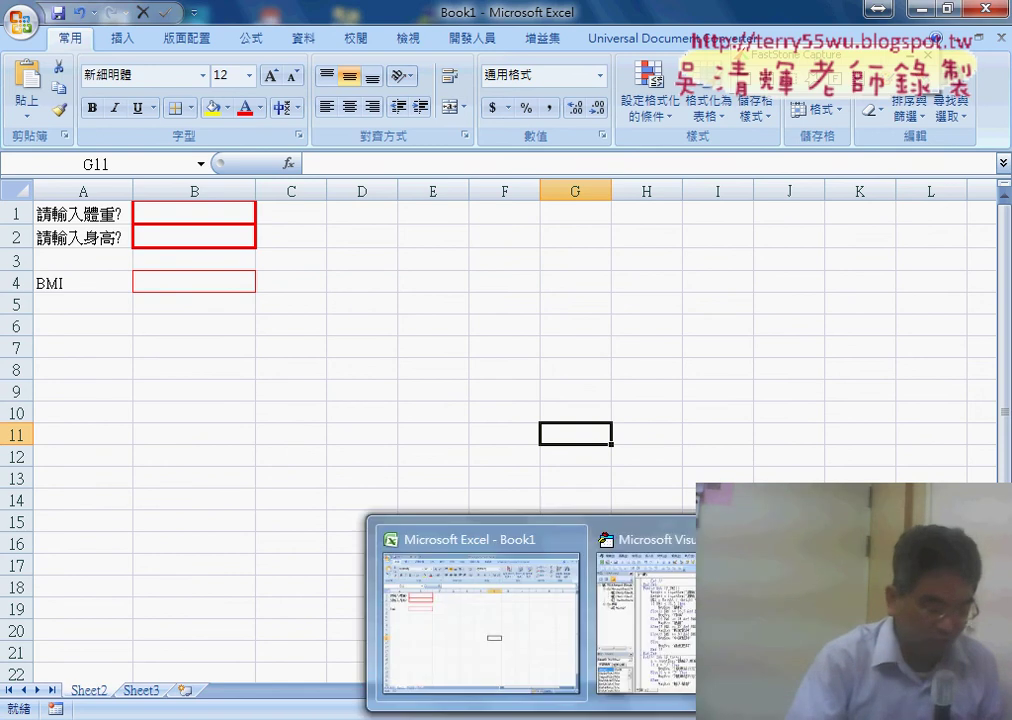
Step: Replace the Weight line's InputBox call with Range("B1")
{"action": "left_click", "coordinate": [650, 560]}
{"action": "left_click_drag", "start_coordinate": [515, 77], "coordinate": [559, 46]}
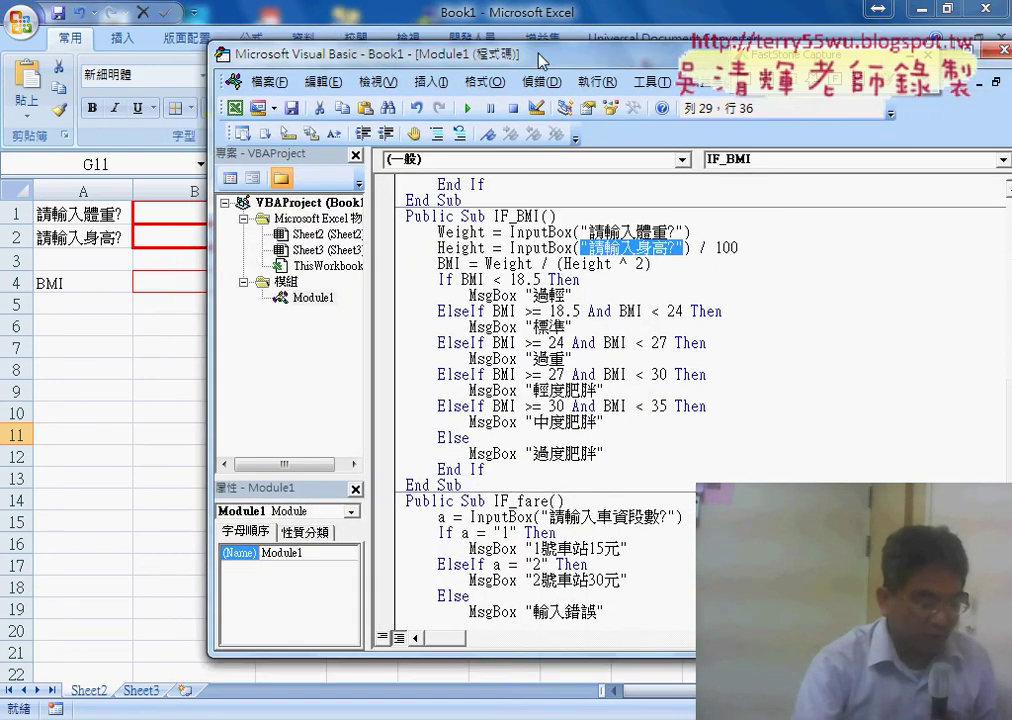
{"action": "left_click", "coordinate": [584, 210]}
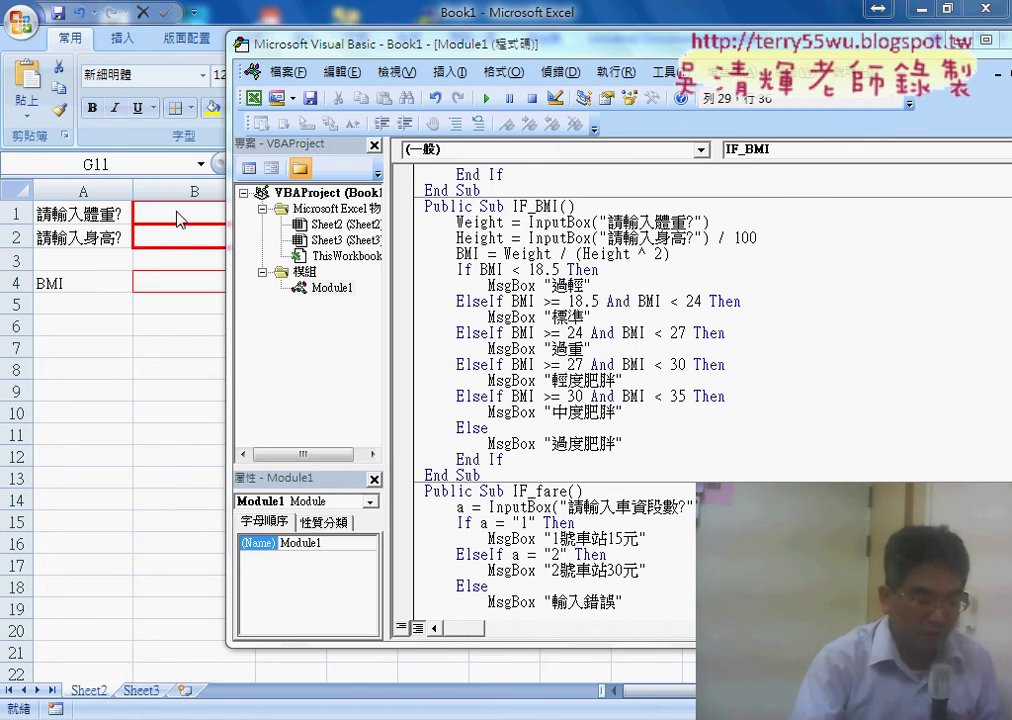
{"action": "left_click_drag", "start_coordinate": [529, 221], "coordinate": [699, 222]}
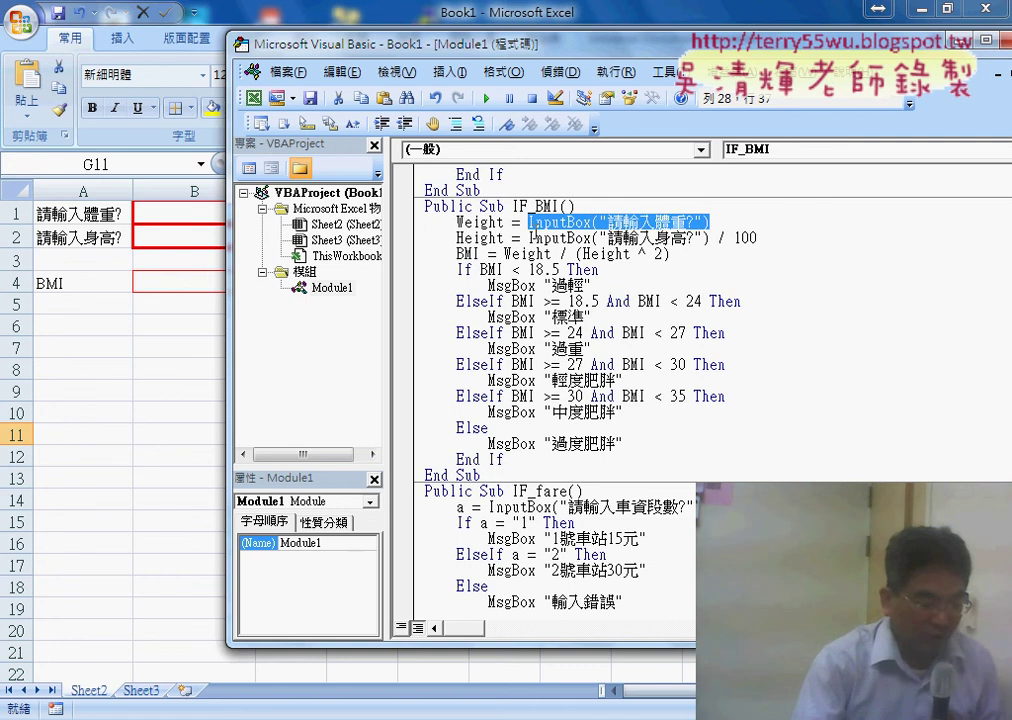
{"action": "left_click_drag", "start_coordinate": [229, 229], "coordinate": [366, 228]}
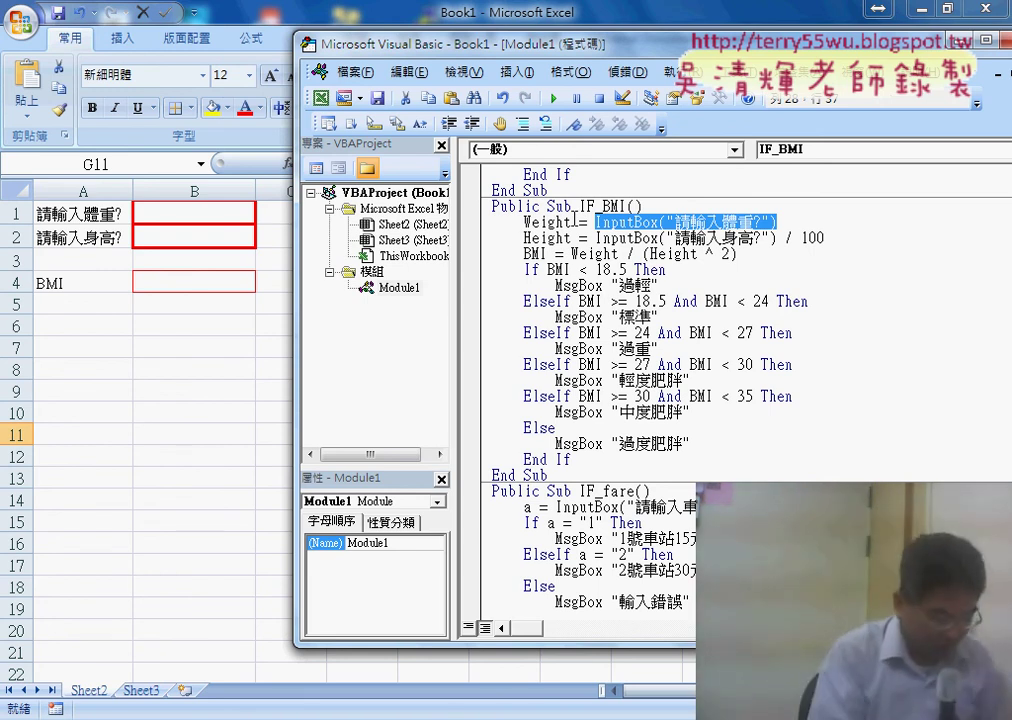
{"action": "key", "text": "BackSpace"}
{"action": "type", "text": "ra"}
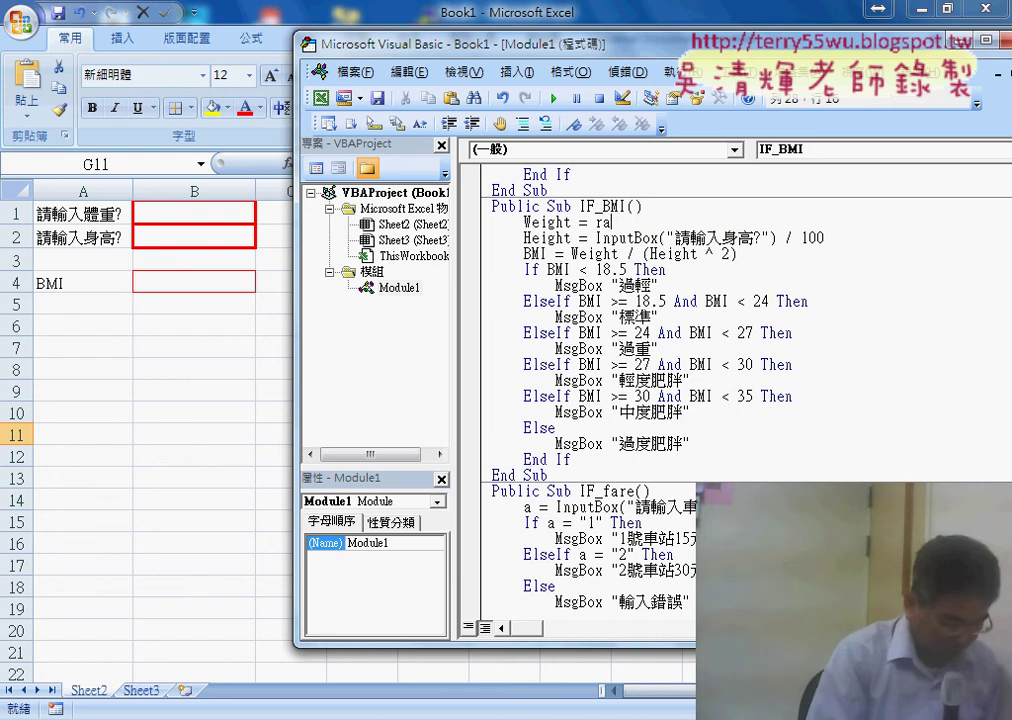
{"action": "type", "text": "nge"}
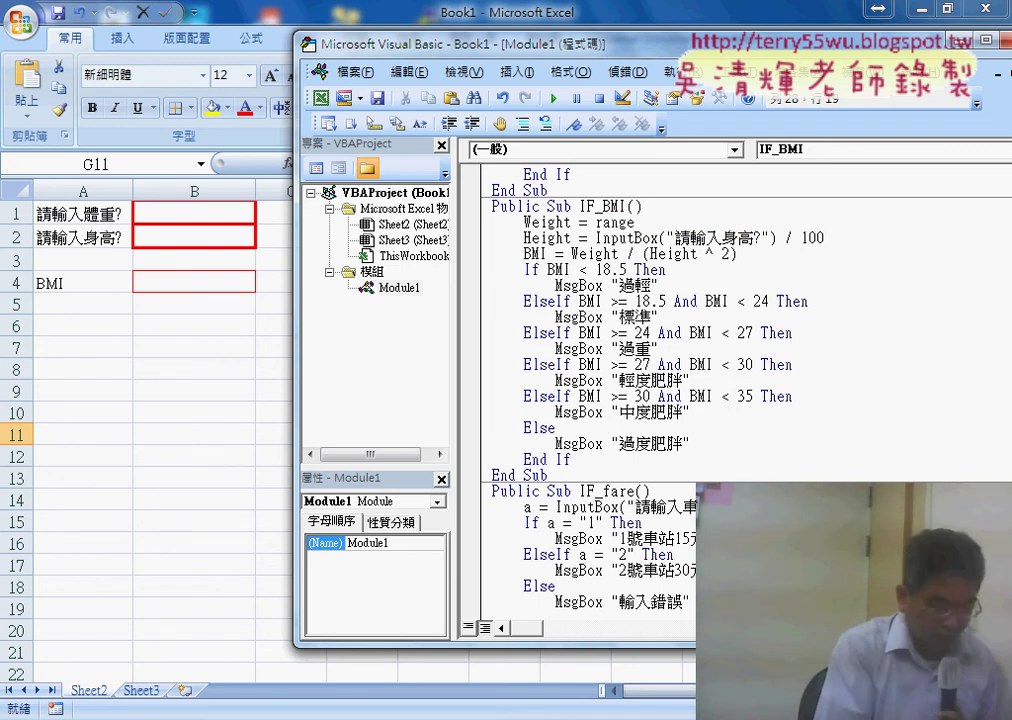
{"action": "type", "text": "("}
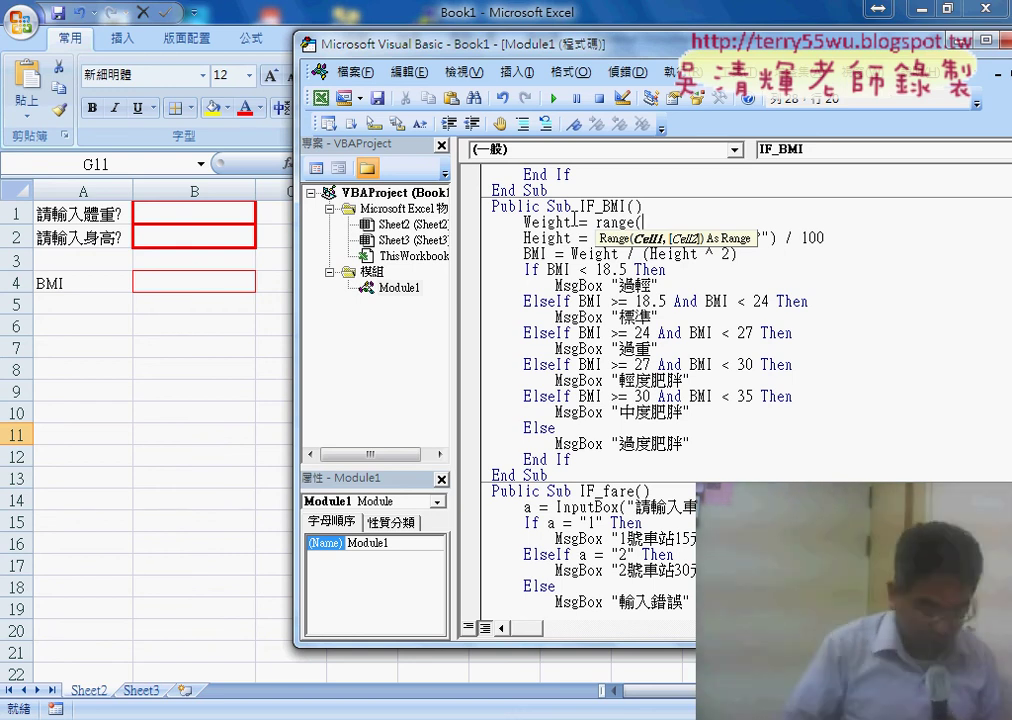
{"action": "type", "text": "\""}
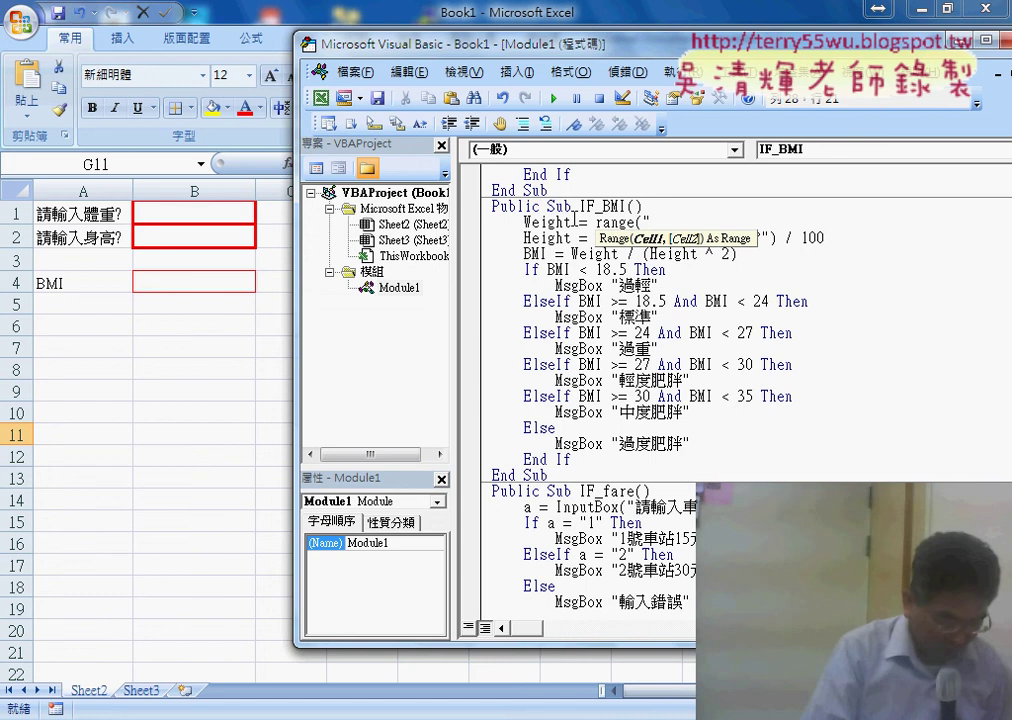
{"action": "type", "text": "B1"}
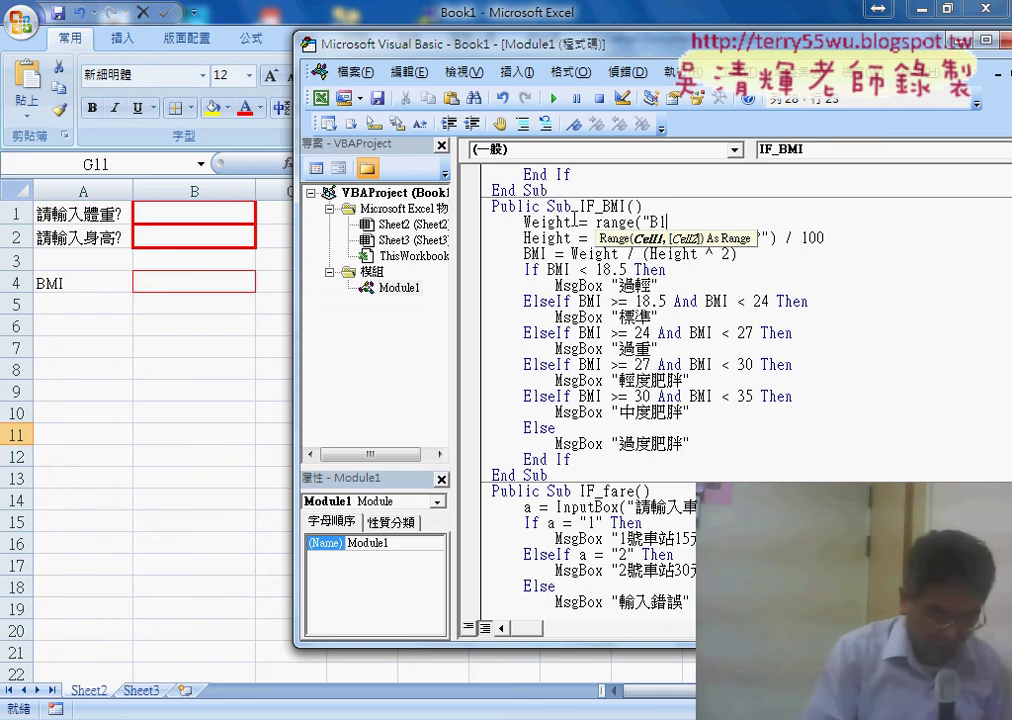
{"action": "type", "text": "\")"}
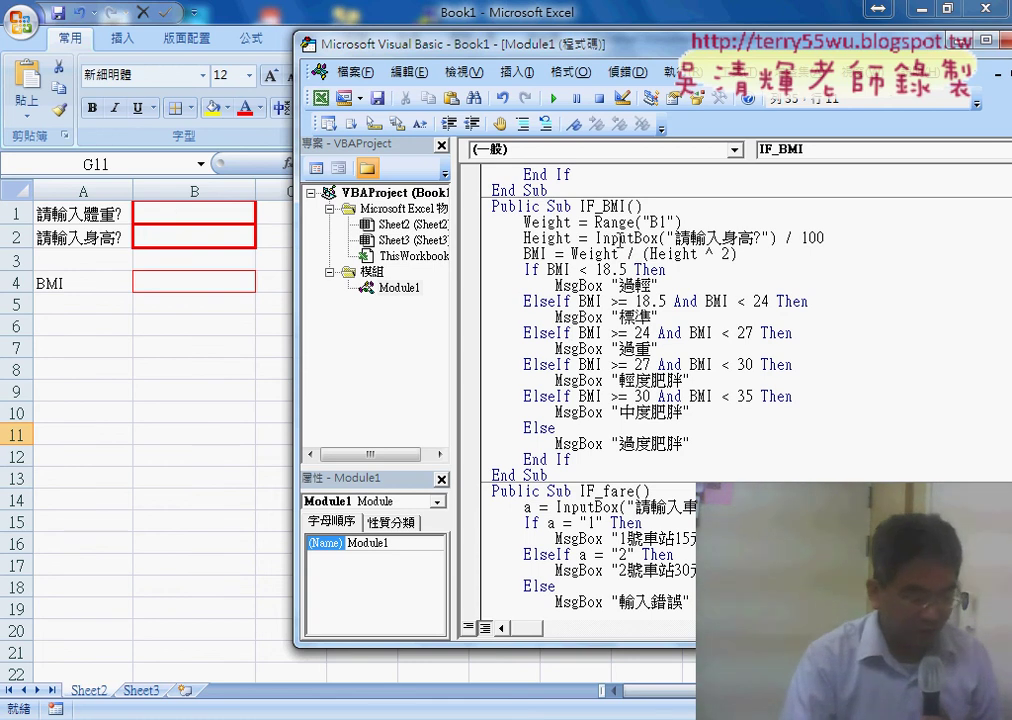
Step: Replace the Height line's InputBox call with Range("B2"), keeping the / 100
{"action": "left_click_drag", "start_coordinate": [588, 238], "coordinate": [779, 238]}
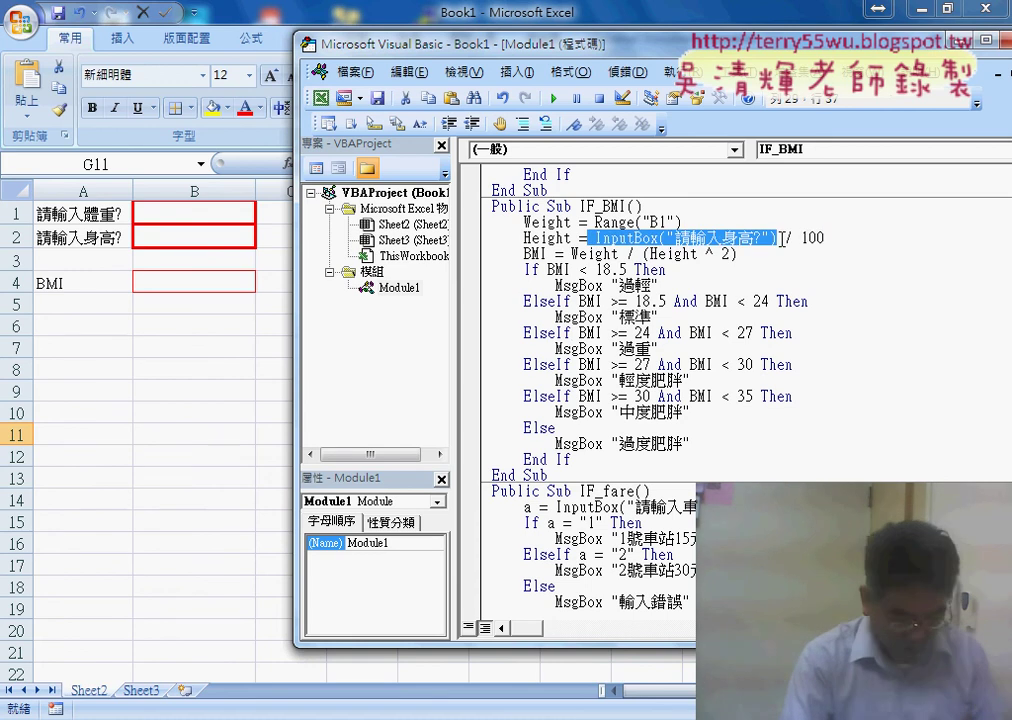
{"action": "key", "text": "Delete"}
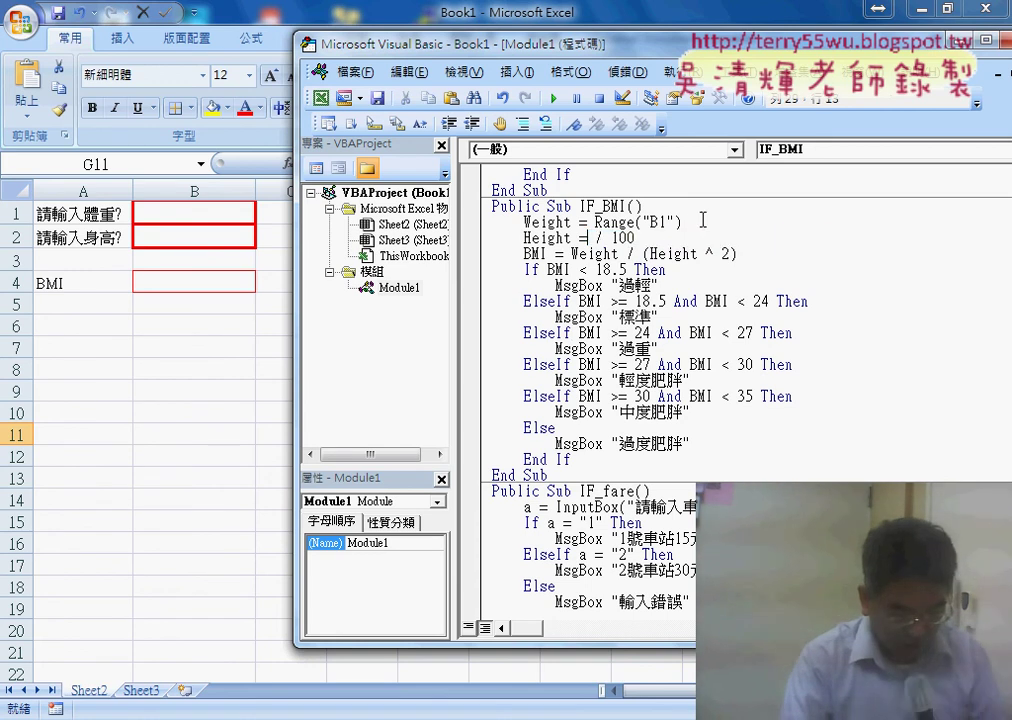
{"action": "left_click", "coordinate": [502, 187]}
{"action": "key", "text": "Return"}
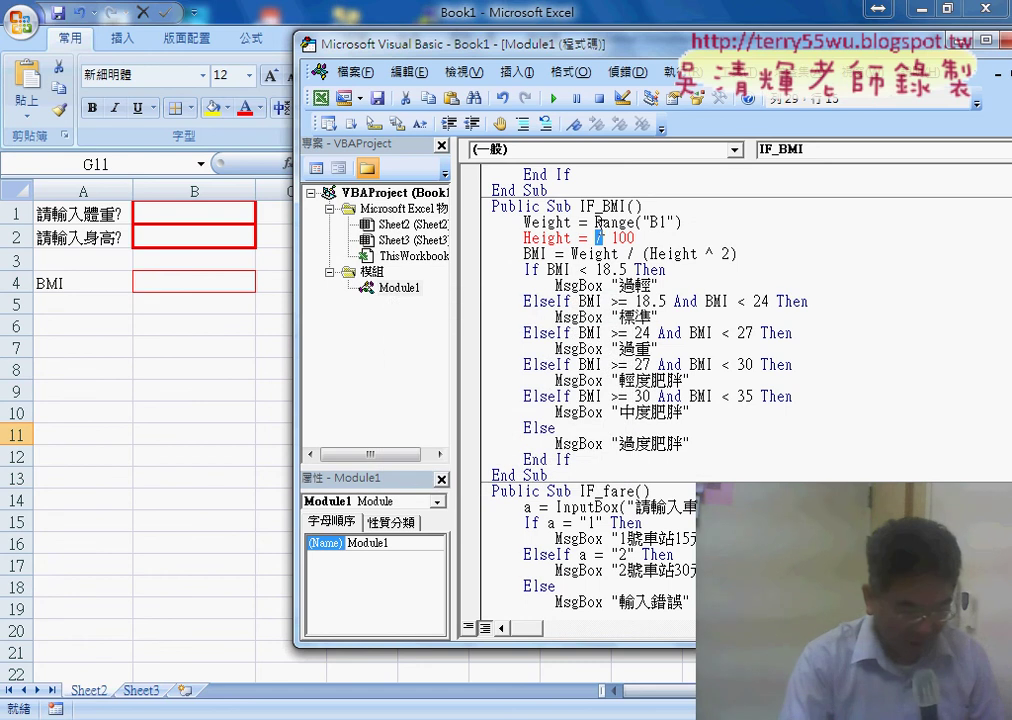
{"action": "left_click_drag", "start_coordinate": [595, 222], "coordinate": [682, 222]}
{"action": "key", "text": "ctrl+c"}
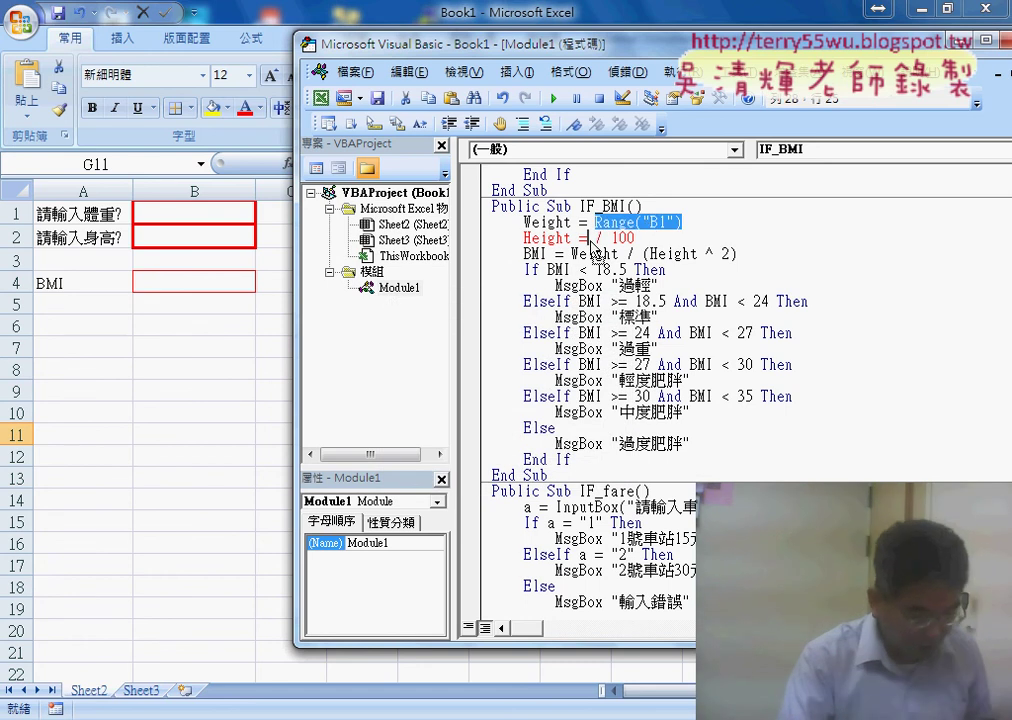
{"action": "left_click", "coordinate": [588, 238]}
{"action": "key", "text": "ctrl+v"}
{"action": "key", "text": "BackSpace"}
{"action": "type", "text": "2"}
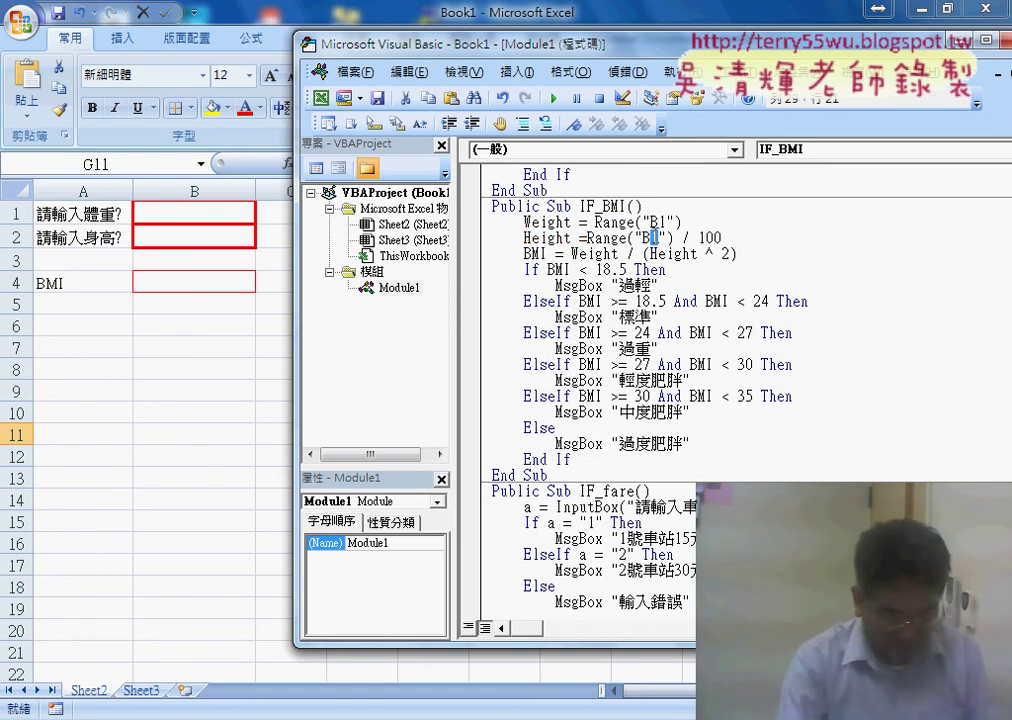
{"action": "left_click", "coordinate": [793, 332]}
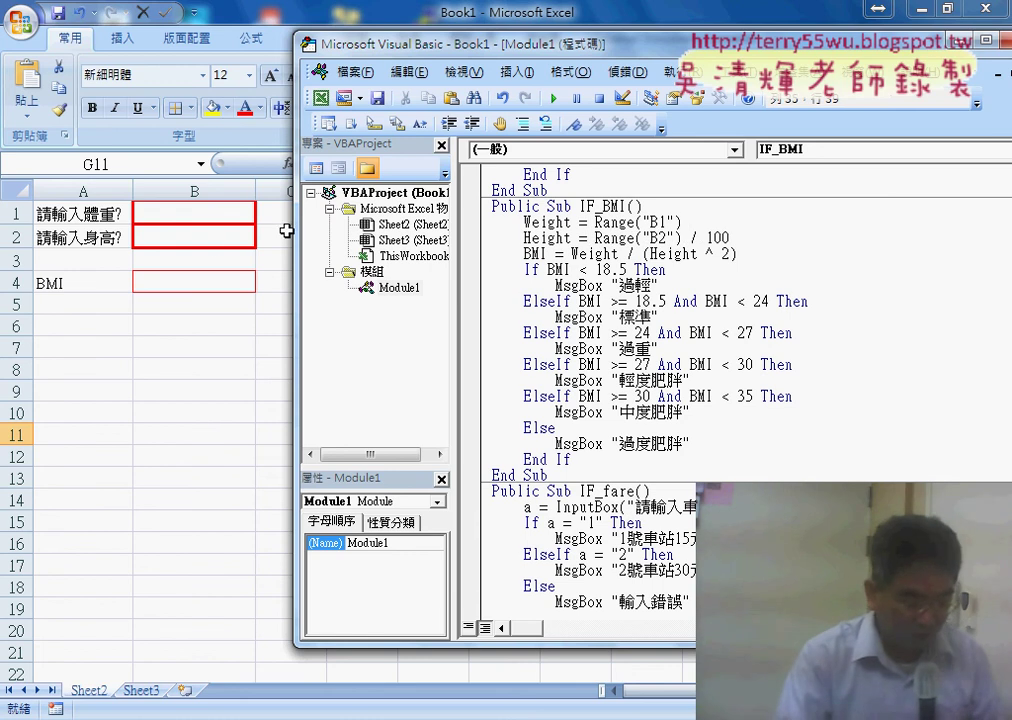
{"action": "left_click", "coordinate": [539, 238]}
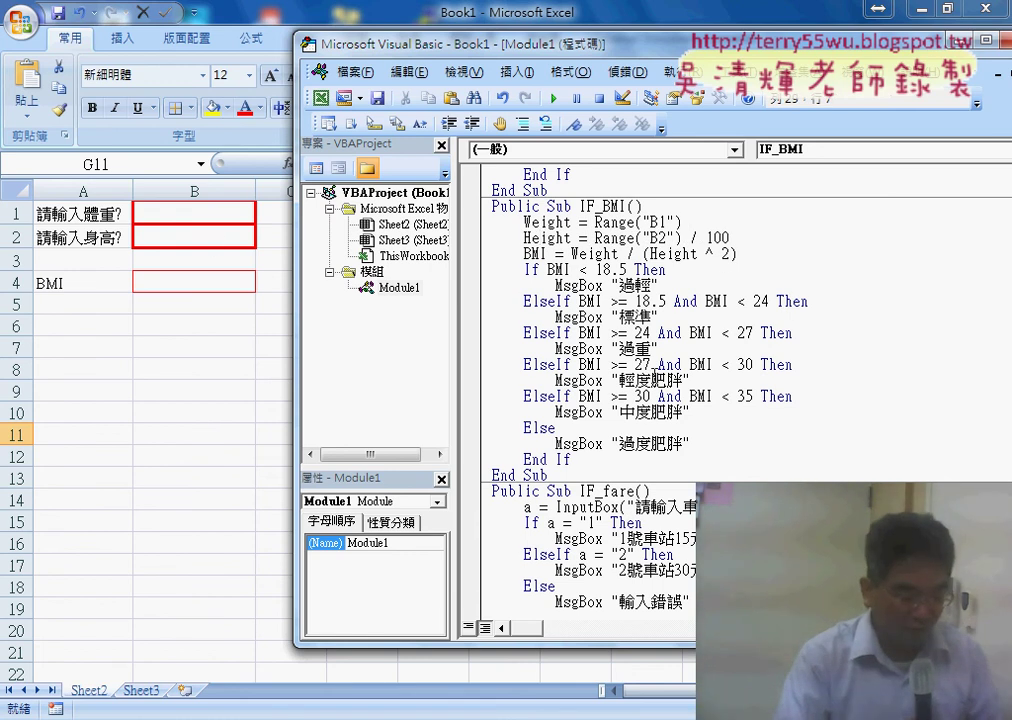
Step: Change the 過輕 branch to Range("B2") = "過輕" and open Replace targeting MsgBox
{"action": "double_click", "coordinate": [600, 285]}
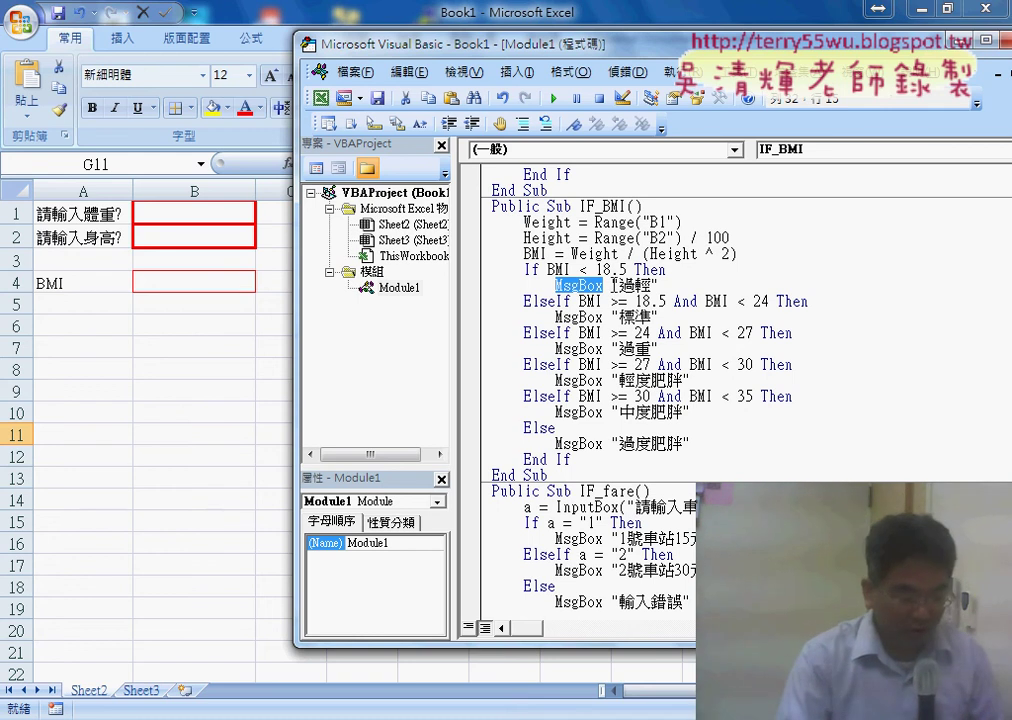
{"action": "left_click_drag", "start_coordinate": [657, 285], "coordinate": [611, 285]}
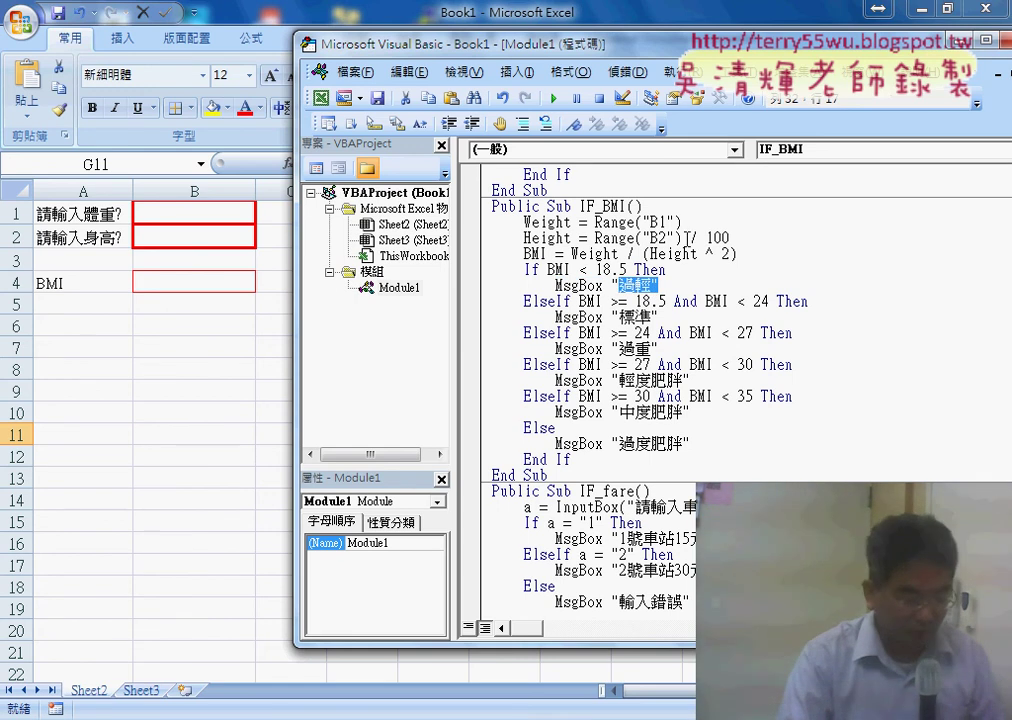
{"action": "left_click_drag", "start_coordinate": [683, 238], "coordinate": [593, 238]}
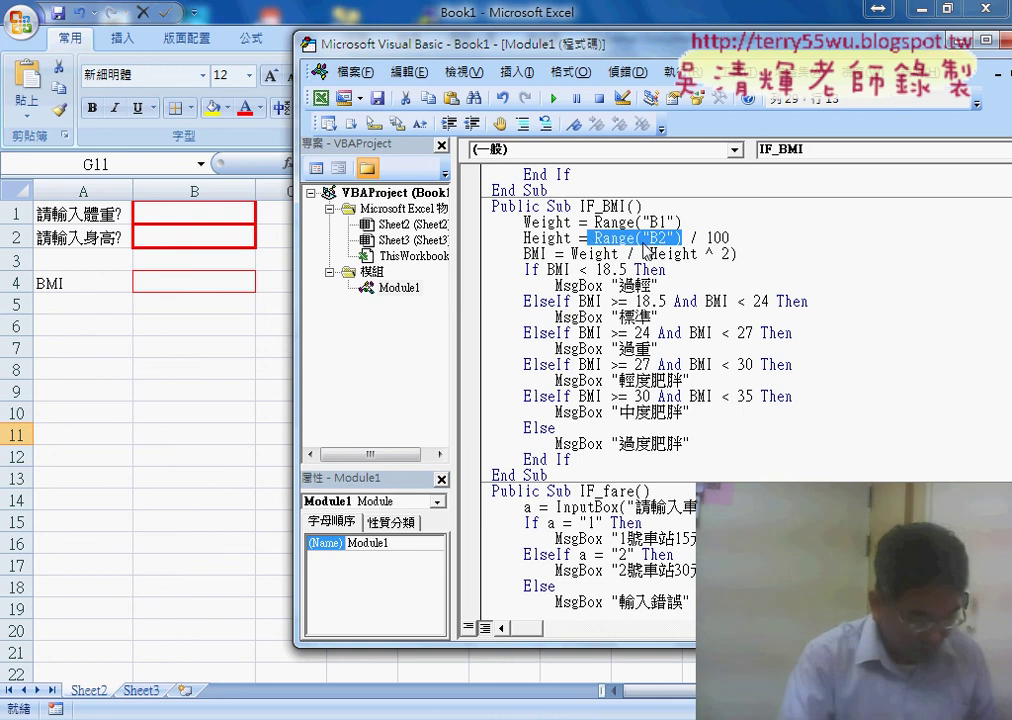
{"action": "left_click_drag", "start_coordinate": [608, 285], "coordinate": [555, 285]}
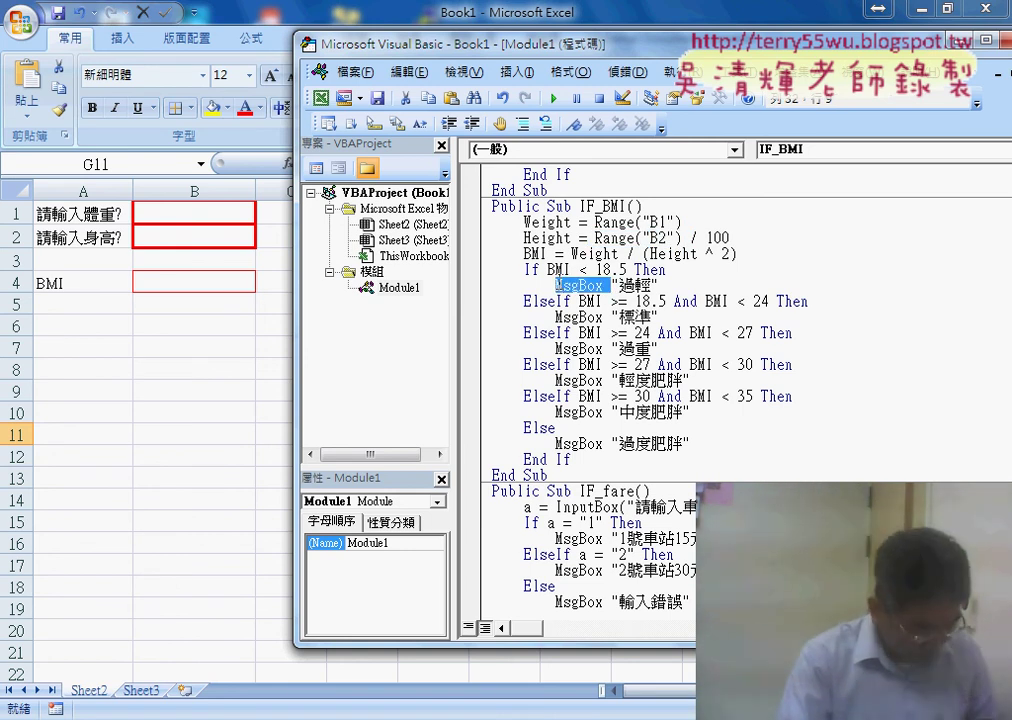
{"action": "key", "text": "ctrl+v"}
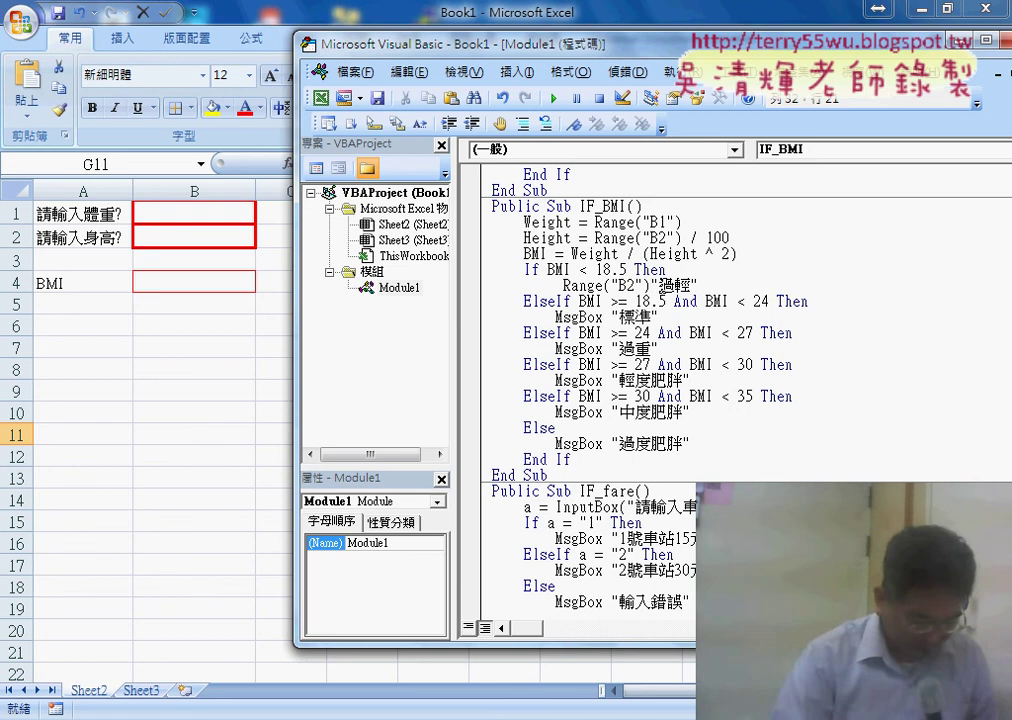
{"action": "type", "text": "="}
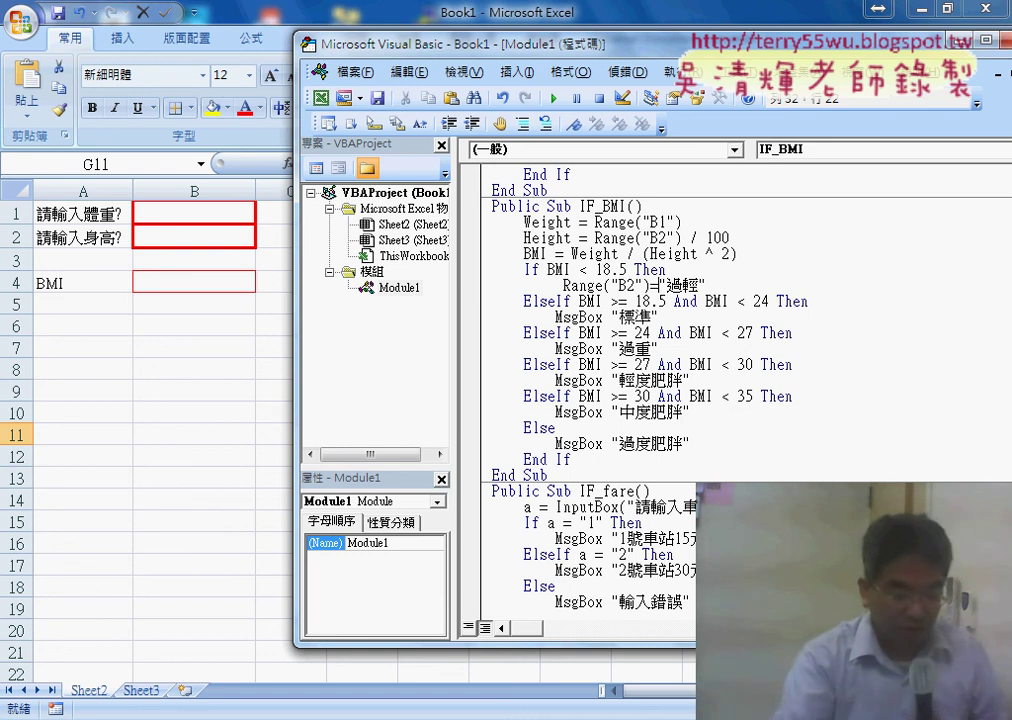
{"action": "left_click_drag", "start_coordinate": [660, 287], "coordinate": [650, 287]}
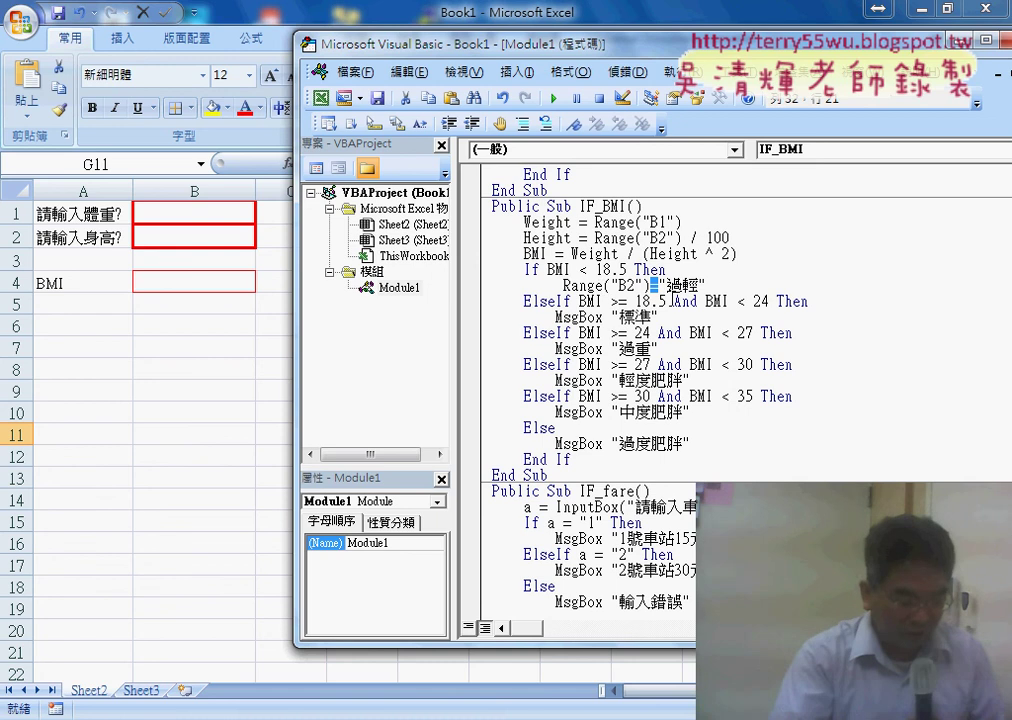
{"action": "left_click", "coordinate": [578, 290]}
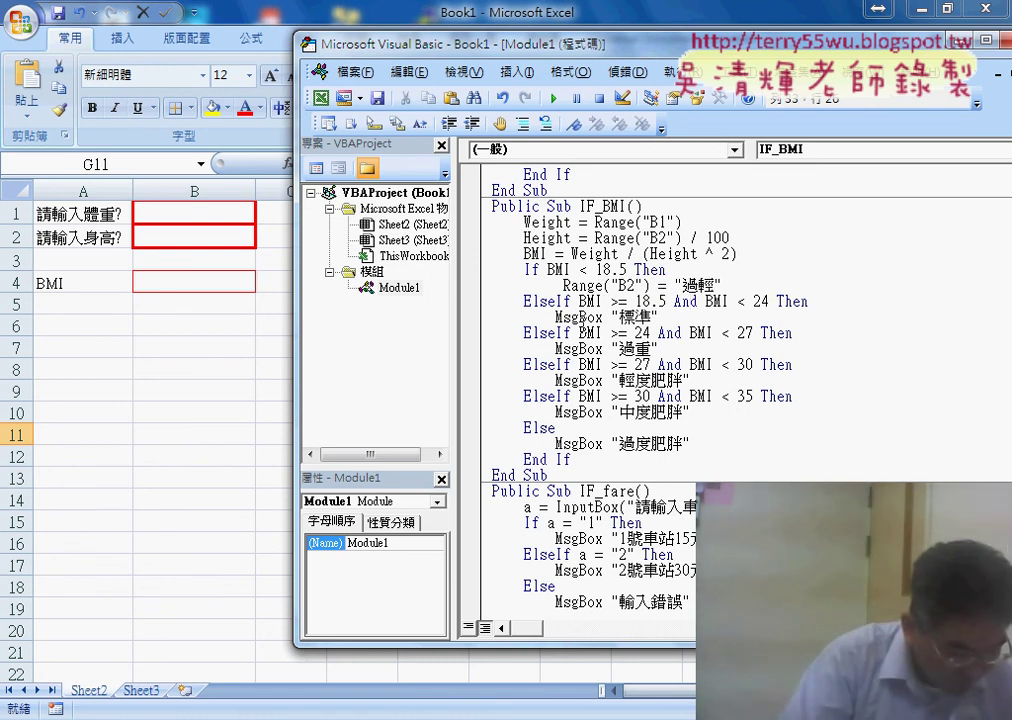
{"action": "double_click", "coordinate": [560, 316]}
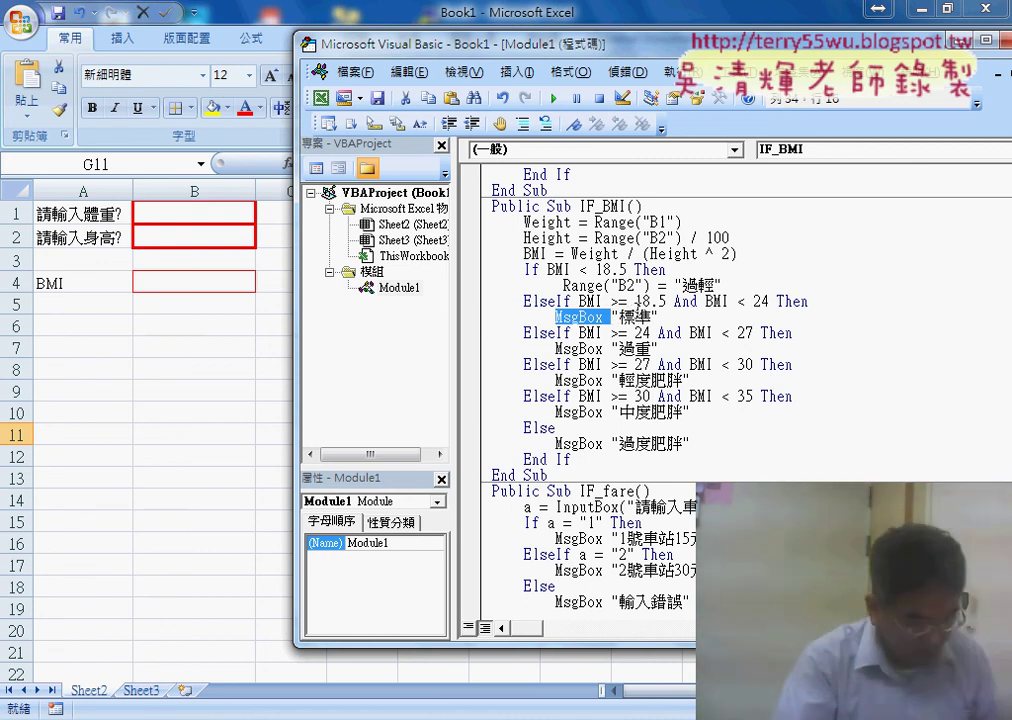
{"action": "key", "text": "ctrl+h"}
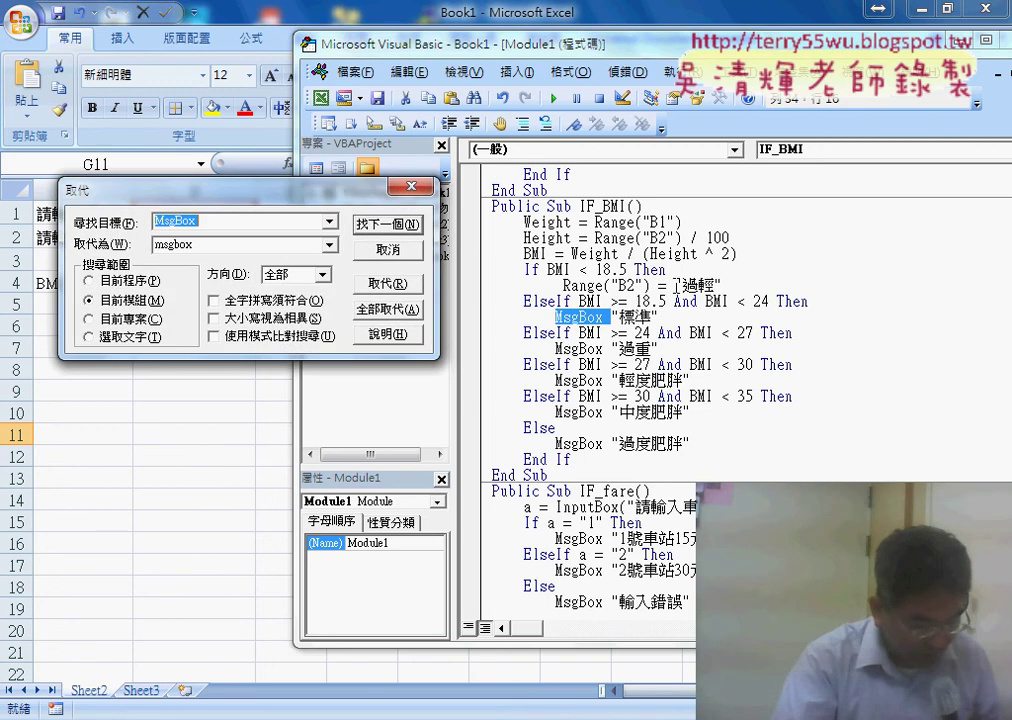
Step: Replace MsgBox with Range("B2") = on the 標準, 過重, 輕度肥胖 and 中度肥胖 lines, skipping Else
{"action": "left_click_drag", "start_coordinate": [673, 285], "coordinate": [563, 286]}
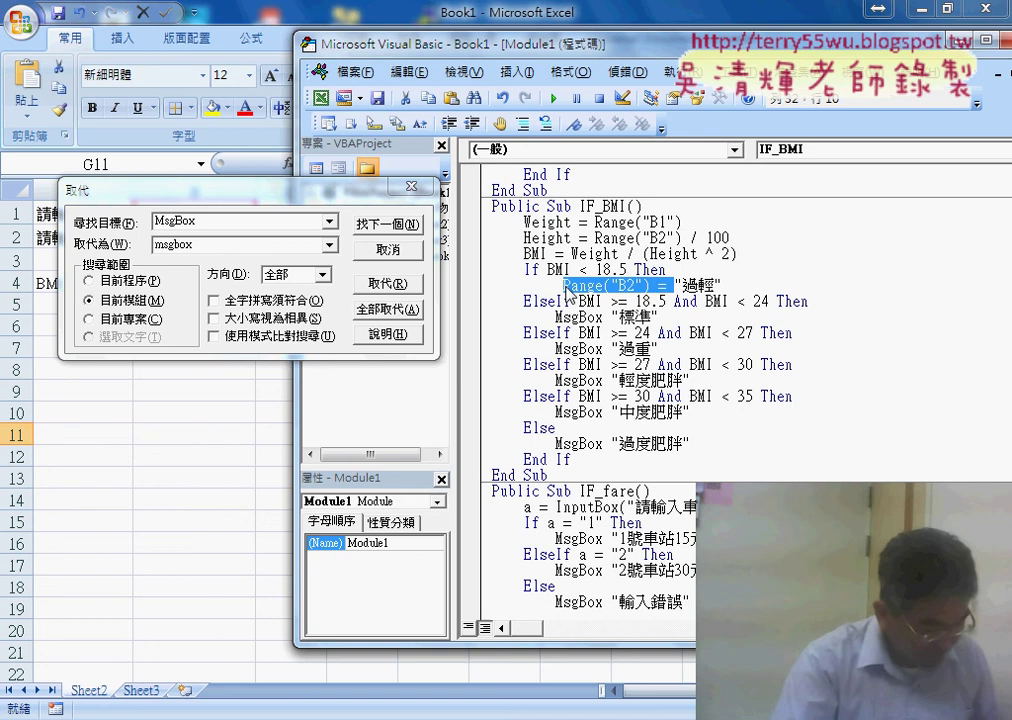
{"action": "left_click_drag", "start_coordinate": [213, 246], "coordinate": [155, 240]}
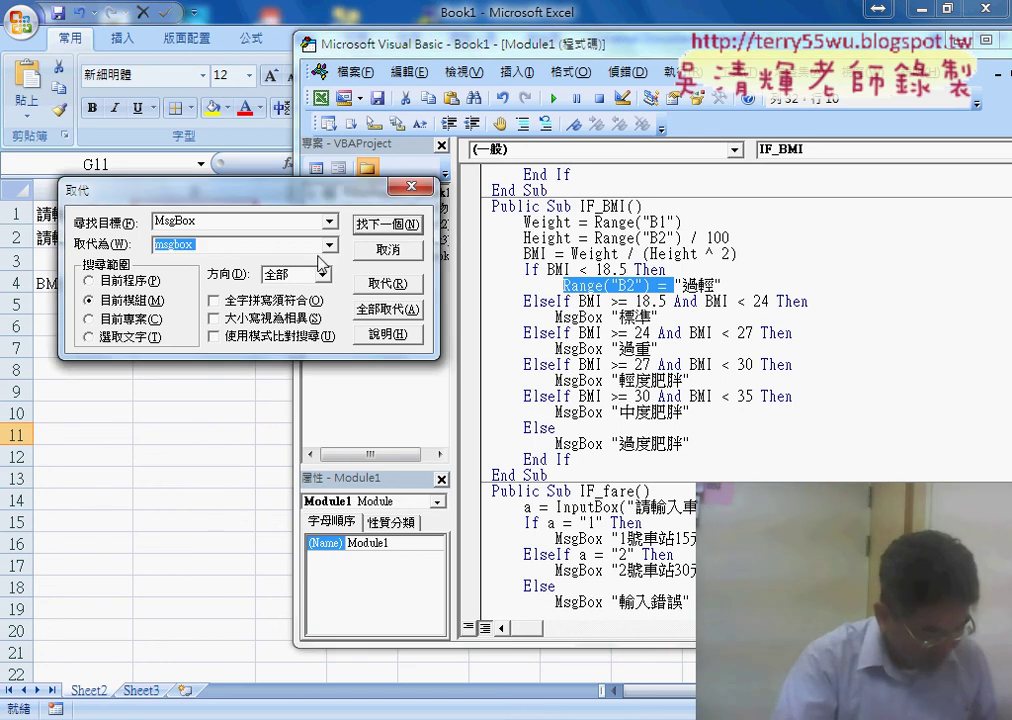
{"action": "type", "text": "Range(\"B2\") ="}
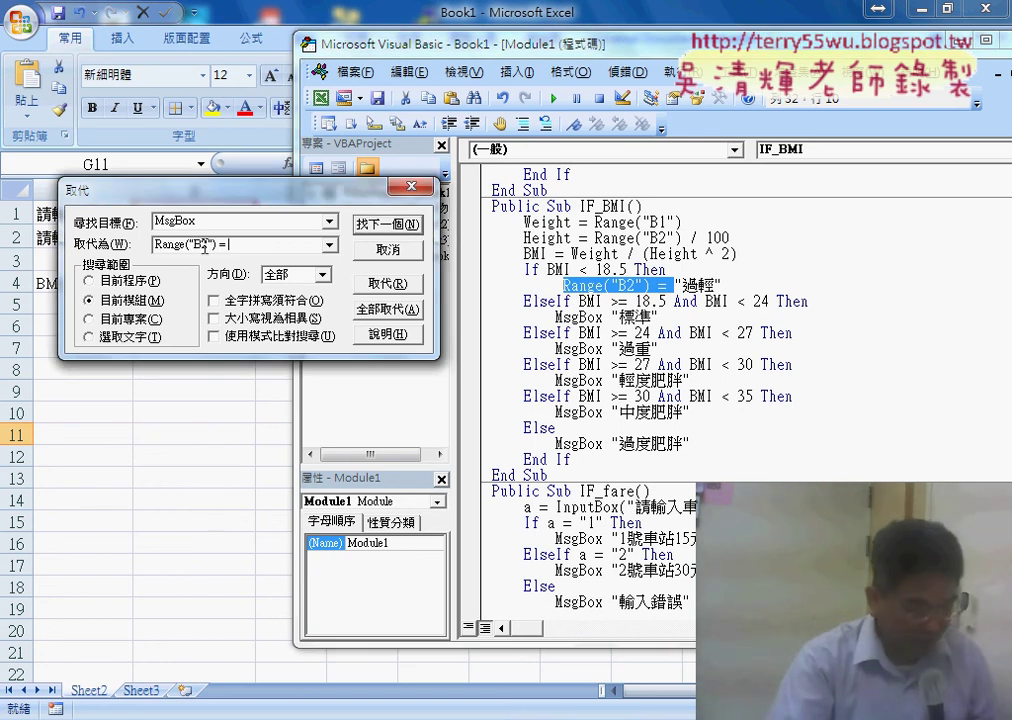
{"action": "left_click", "coordinate": [389, 285]}
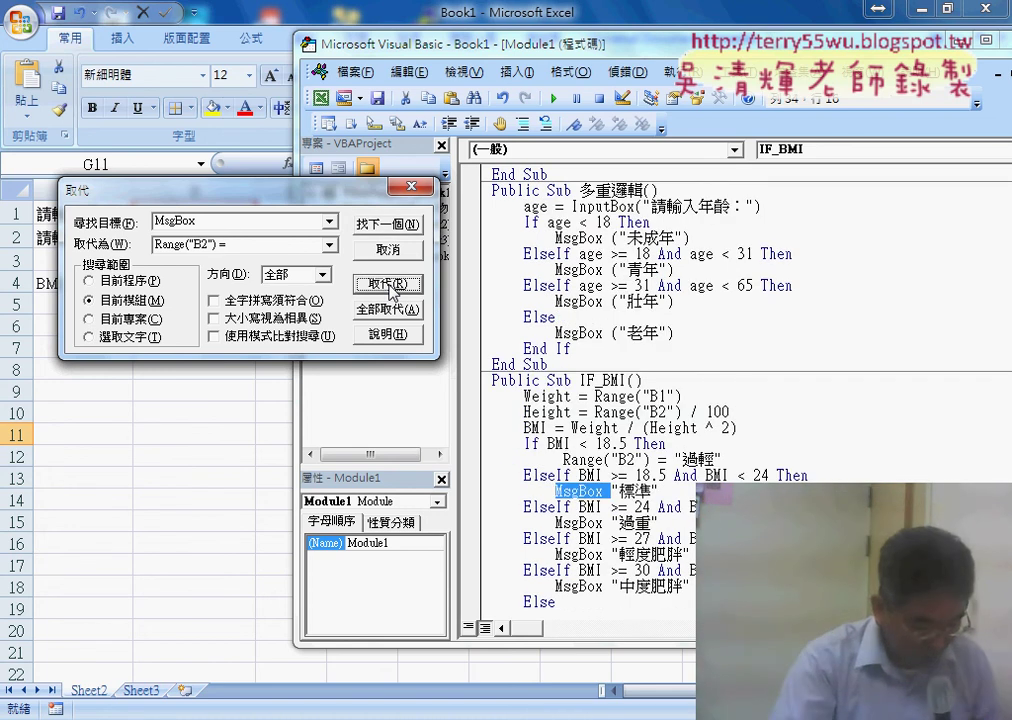
{"action": "left_click", "coordinate": [389, 285]}
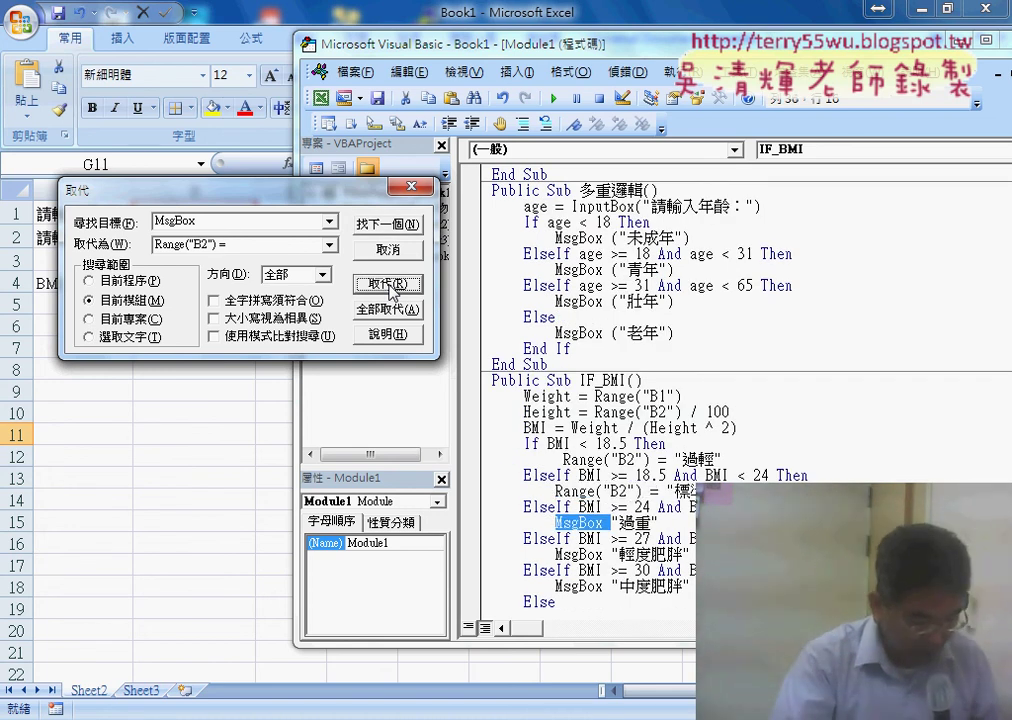
{"action": "left_click", "coordinate": [389, 285]}
{"action": "left_click", "coordinate": [389, 285]}
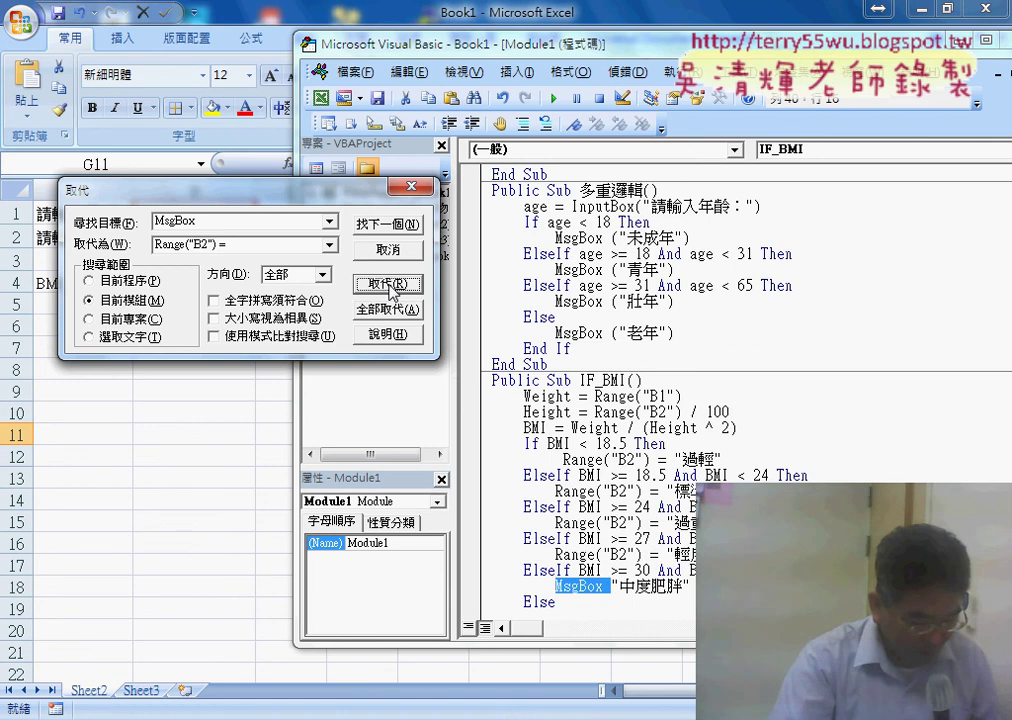
{"action": "left_click", "coordinate": [389, 285]}
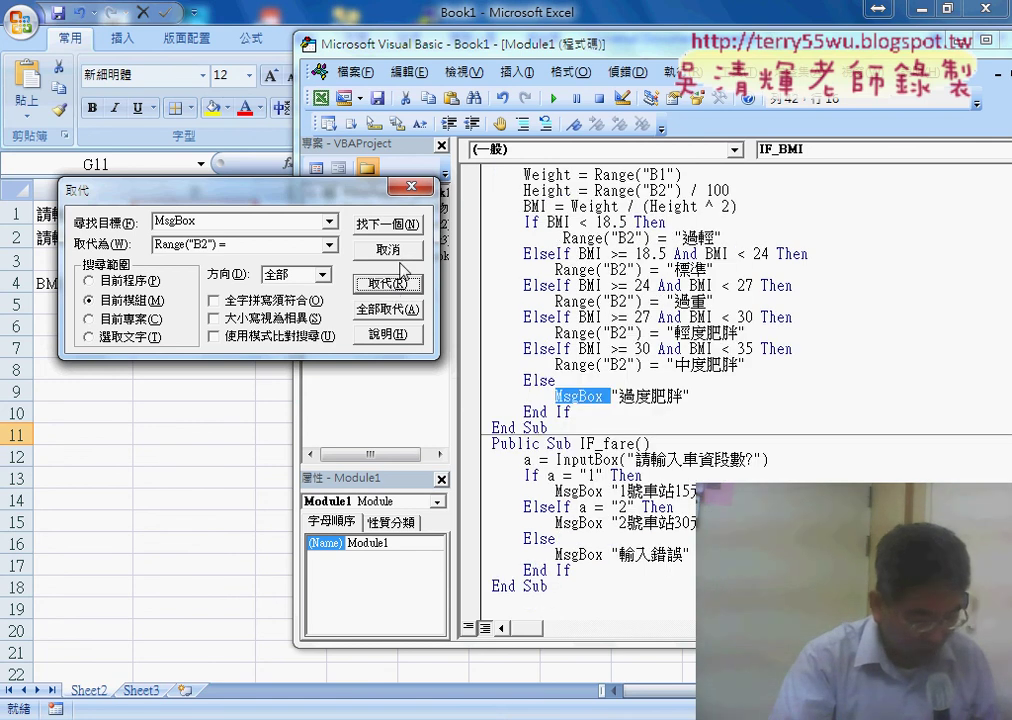
{"action": "left_click", "coordinate": [400, 252]}
Step: Change the Range("B2") references in the IF_BMI branches to Range("B4")
{"action": "scroll", "coordinate": [659, 408], "scroll_direction": "up", "scroll_amount": 4}
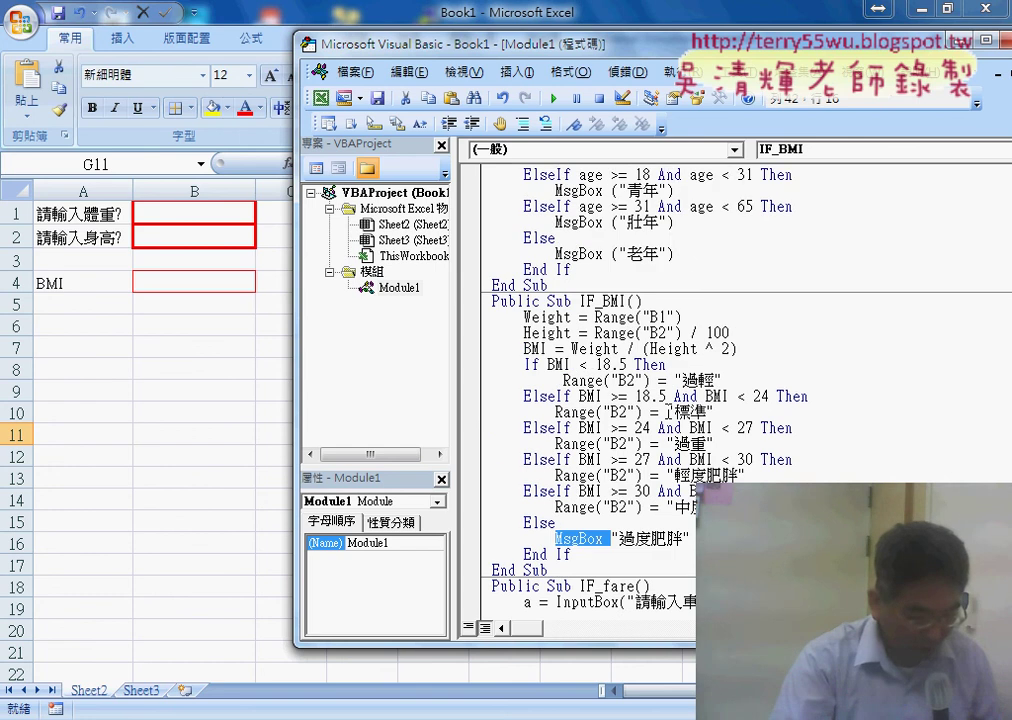
{"action": "scroll", "coordinate": [663, 408], "scroll_direction": "down", "scroll_amount": 2}
{"action": "scroll", "coordinate": [667, 409], "scroll_direction": "down", "scroll_amount": 1}
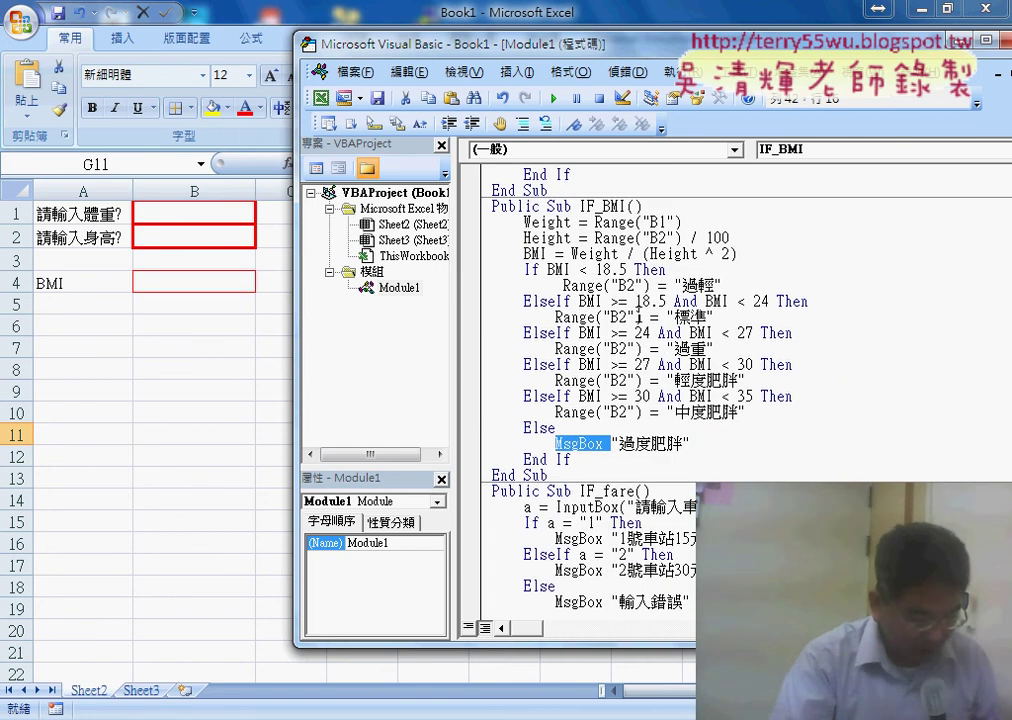
{"action": "left_click_drag", "start_coordinate": [623, 285], "coordinate": [631, 285]}
{"action": "type", "text": "4"}
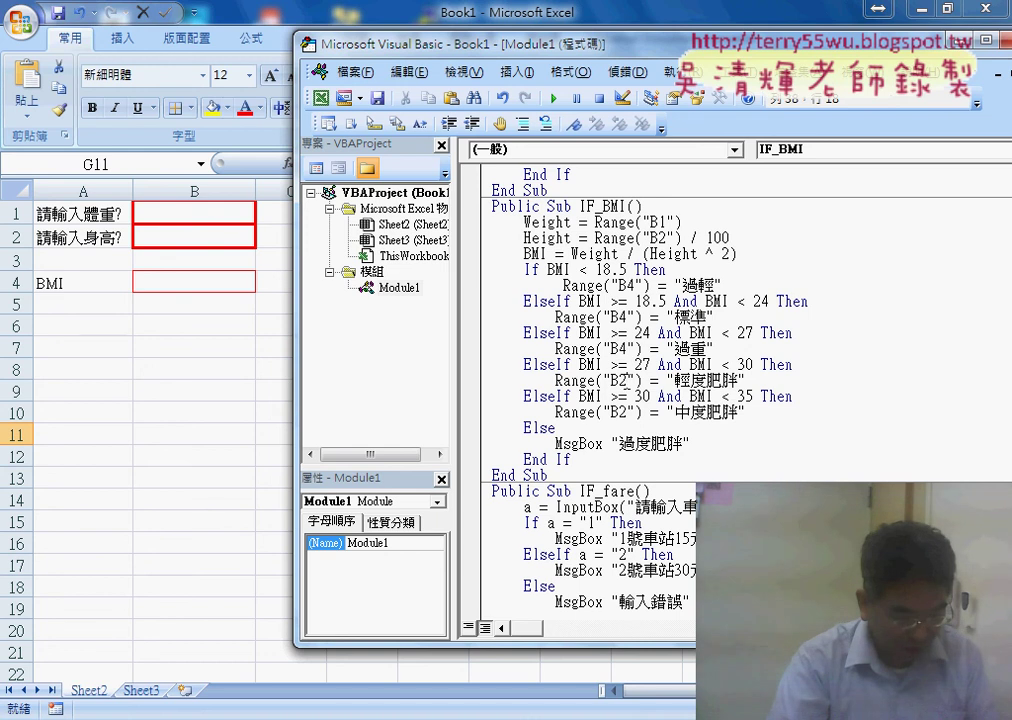
{"action": "type", "text": "4"}
{"action": "left_click_drag", "start_coordinate": [615, 381], "coordinate": [623, 412]}
{"action": "type", "text": "4"}
Step: Paste Range("B4") = over the Else branch's MsgBox, then move the editor aside
{"action": "left_click", "coordinate": [689, 424]}
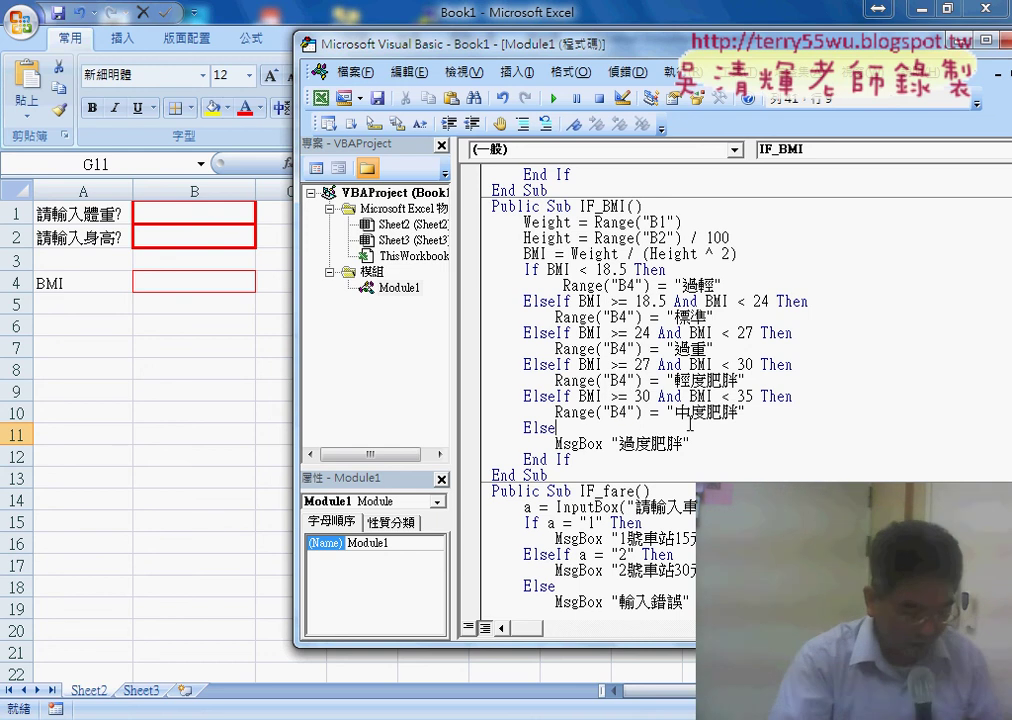
{"action": "left_click_drag", "start_coordinate": [665, 412], "coordinate": [556, 414]}
{"action": "key", "text": "ctrl+c"}
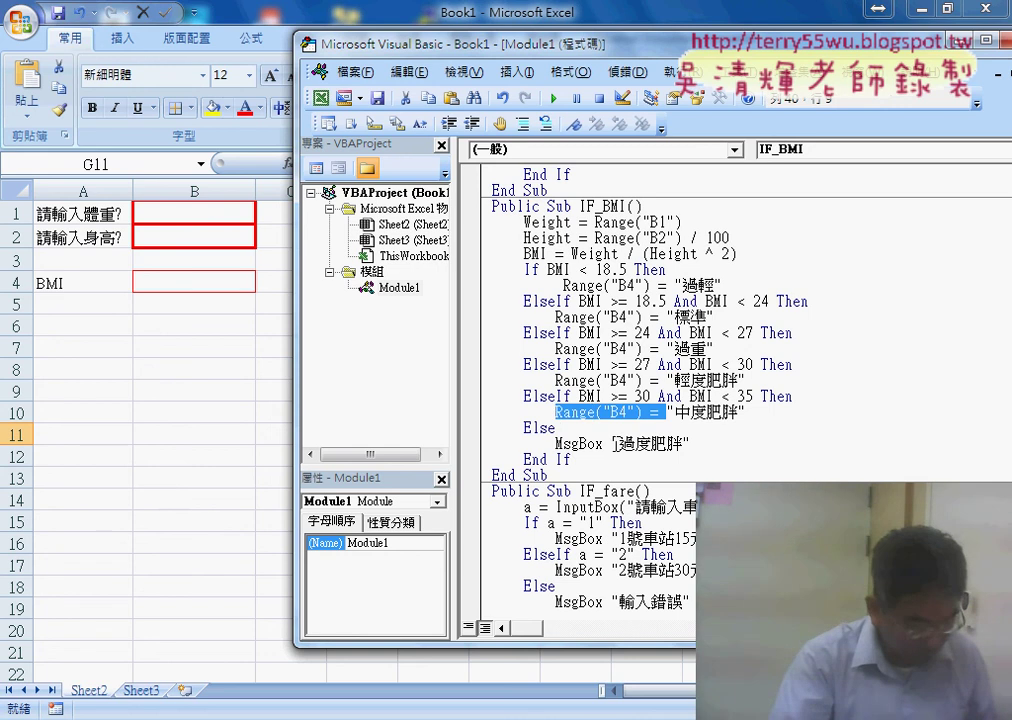
{"action": "left_click_drag", "start_coordinate": [610, 443], "coordinate": [556, 443]}
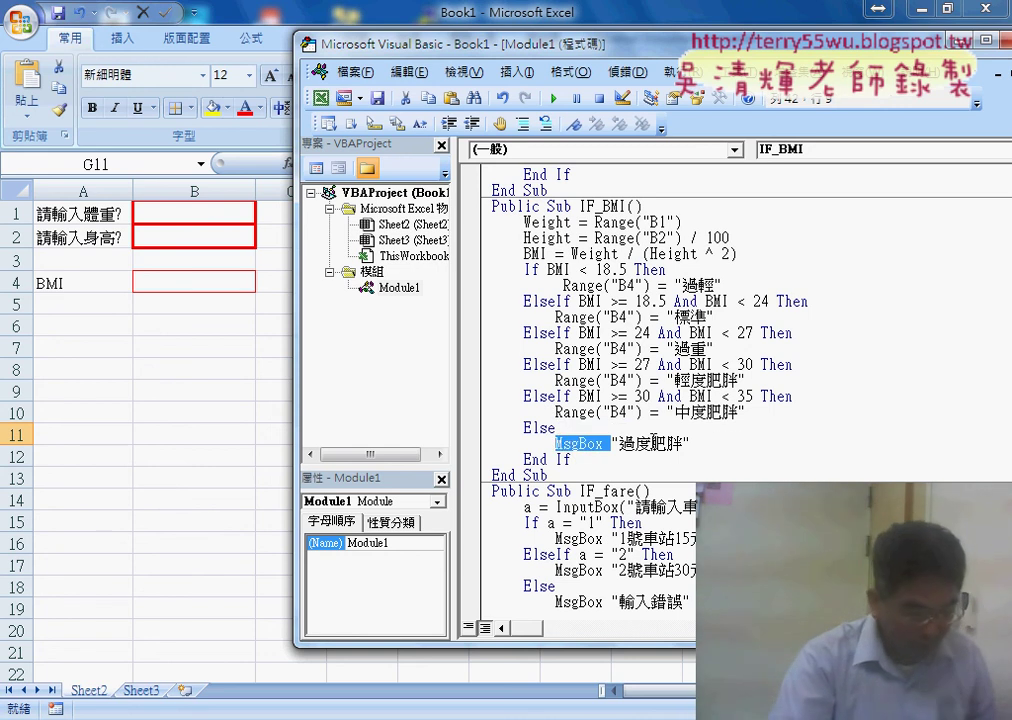
{"action": "key", "text": "ctrl+v"}
{"action": "left_click", "coordinate": [757, 379]}
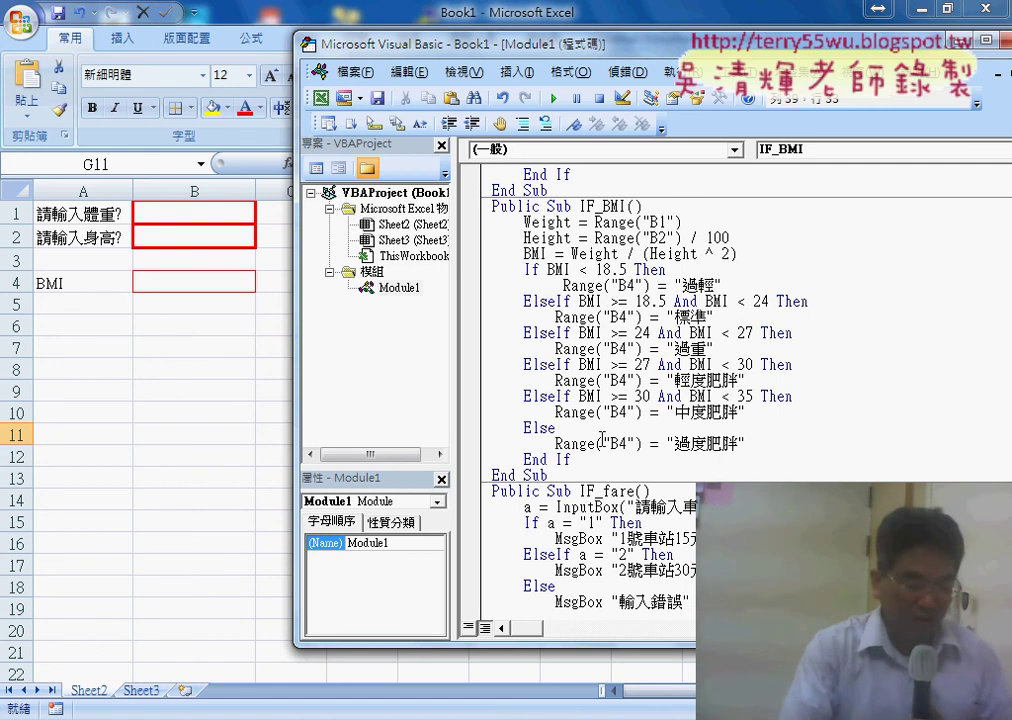
{"action": "left_click_drag", "start_coordinate": [549, 475], "coordinate": [540, 243]}
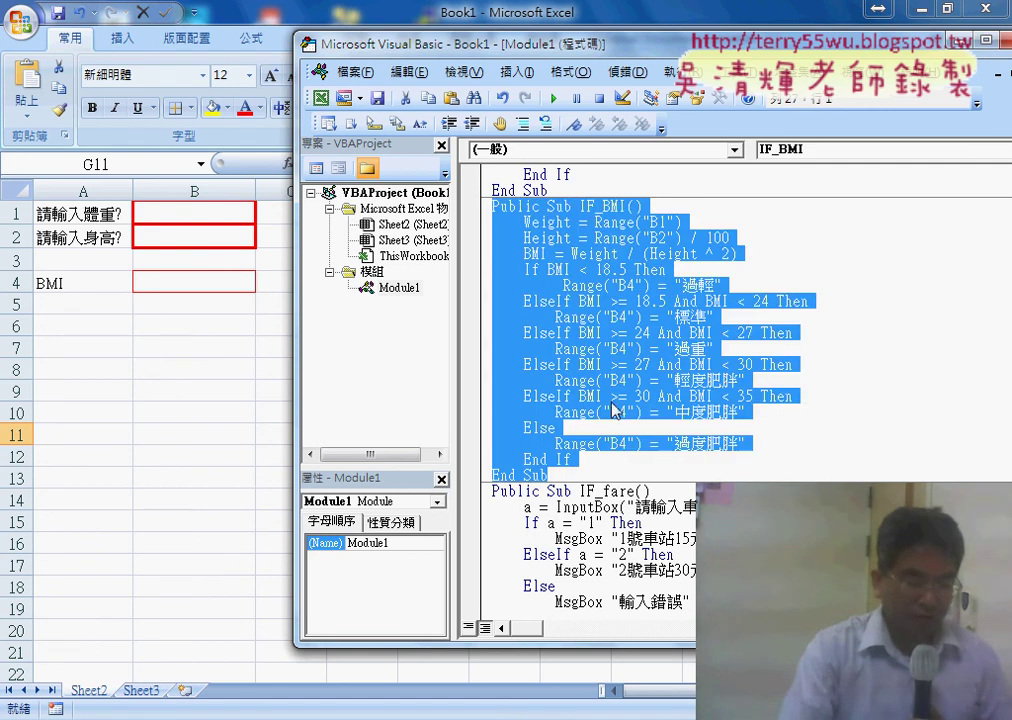
{"action": "left_click_drag", "start_coordinate": [450, 45], "coordinate": [542, 48]}
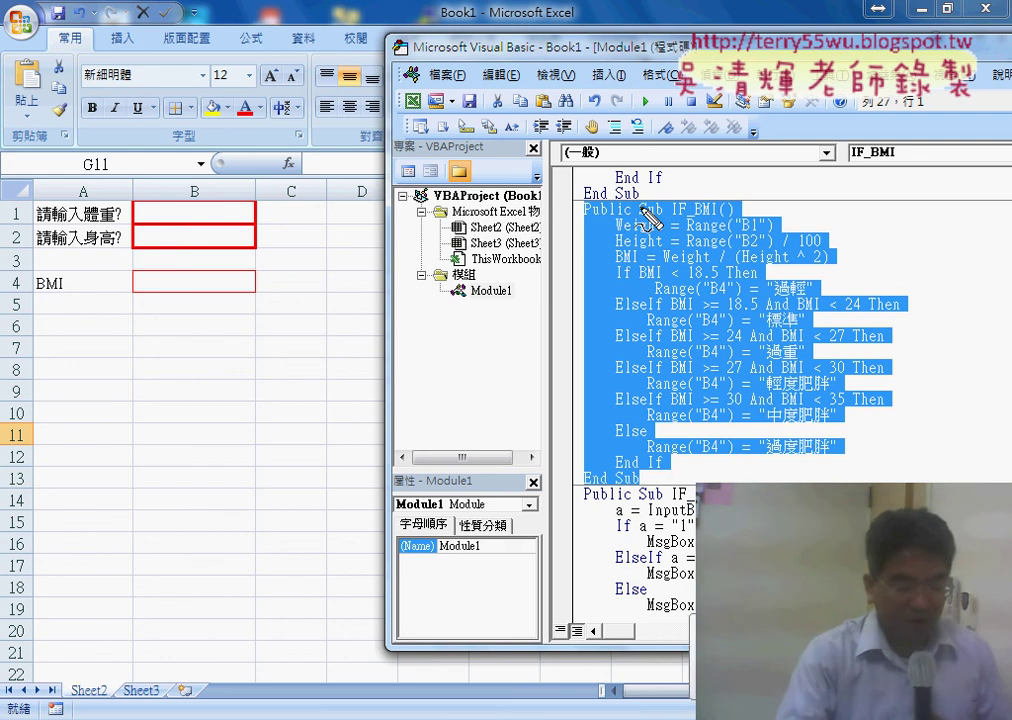
{"action": "left_click_drag", "start_coordinate": [650, 193], "coordinate": [655, 218]}
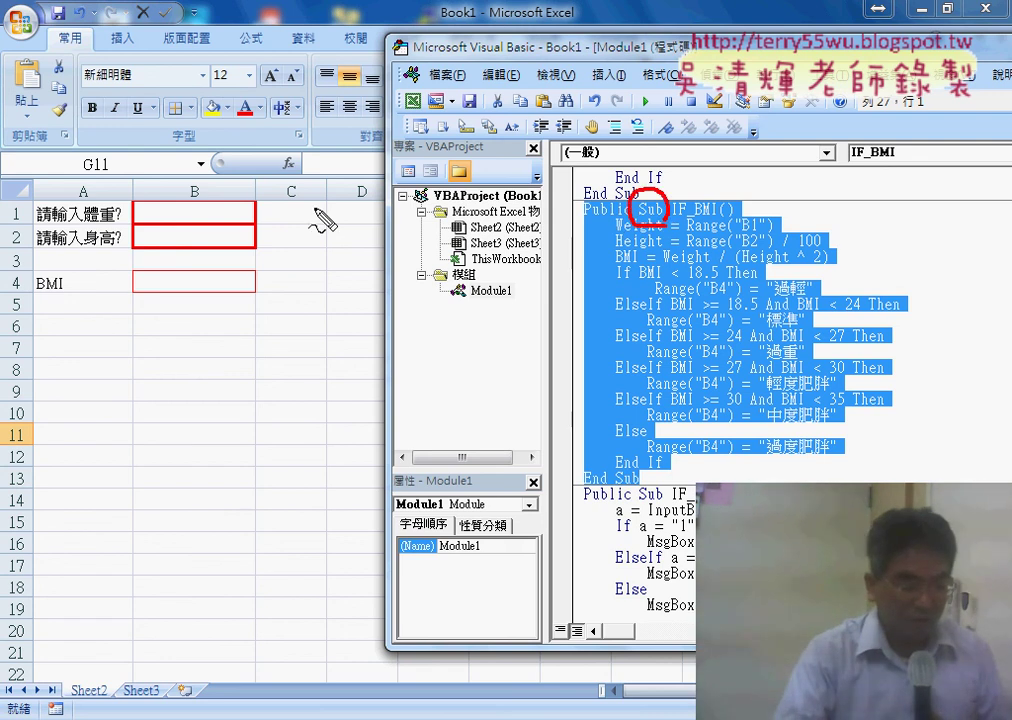
{"action": "left_click_drag", "start_coordinate": [303, 222], "coordinate": [304, 212]}
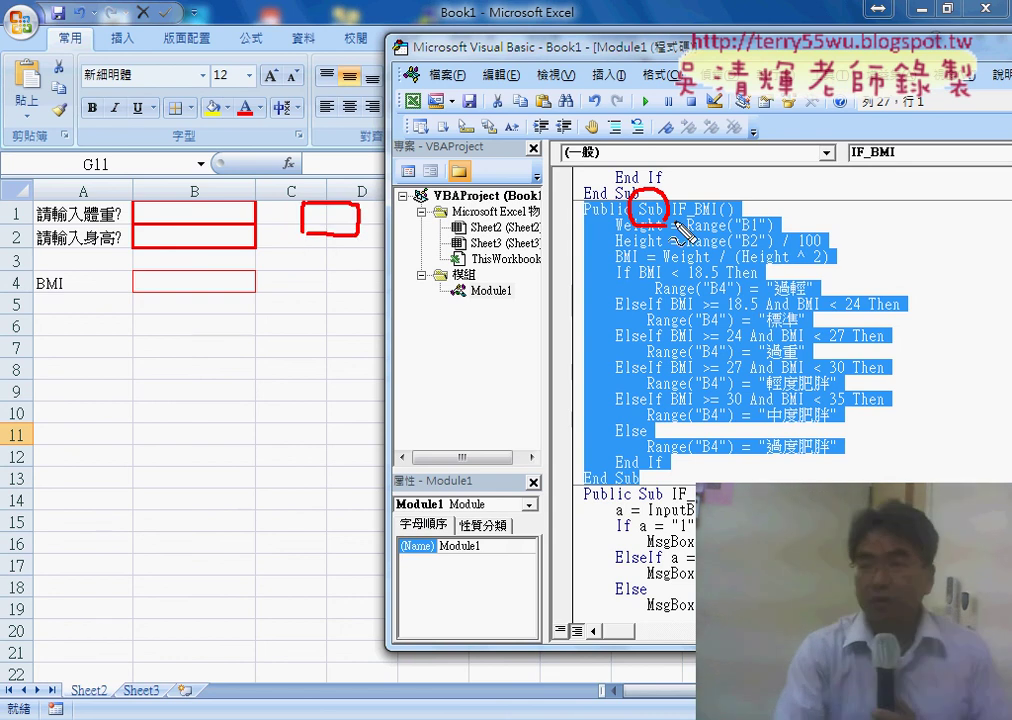
{"action": "mouse_move", "coordinate": [780, 158]}
{"action": "left_mouse_down"}
{"action": "mouse_move", "coordinate": [672, 188]}
{"action": "mouse_move", "coordinate": [712, 201]}
{"action": "left_mouse_up"}
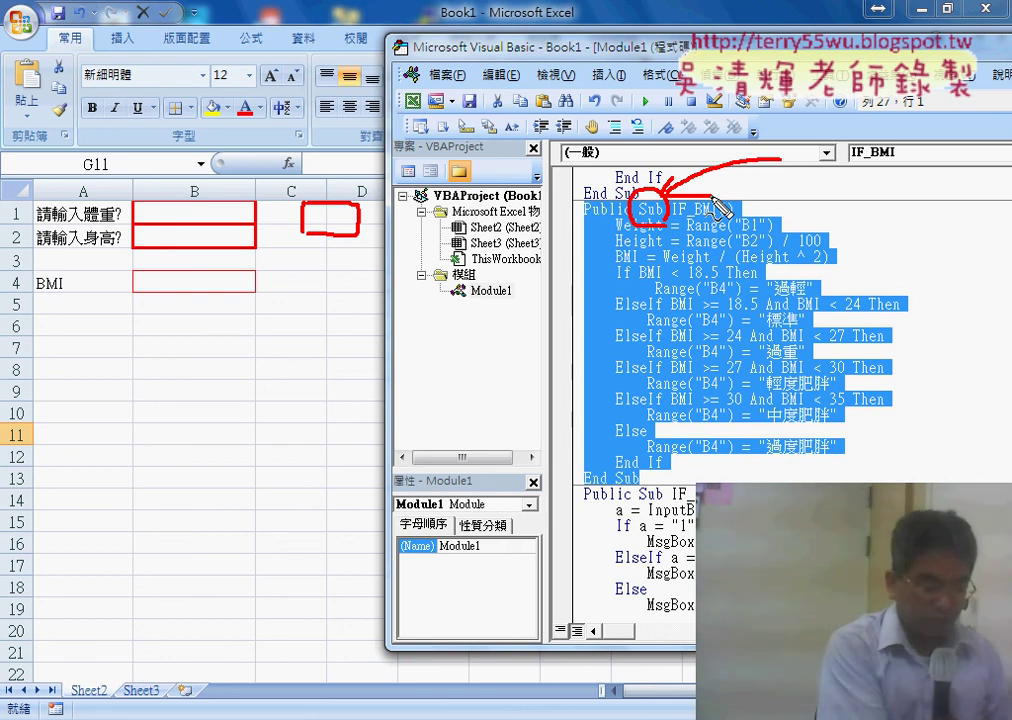
{"action": "key", "text": "Escape"}
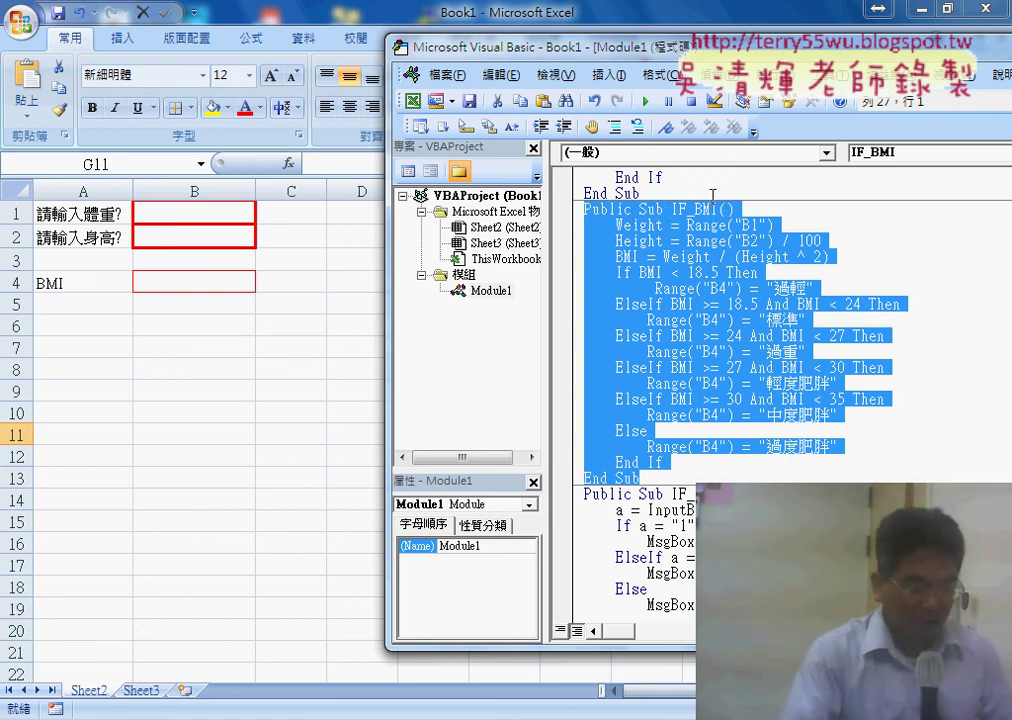
Step: Insert a Form Control button from the Developer tab, drawn across C1:E2
{"action": "left_click", "coordinate": [317, 221]}
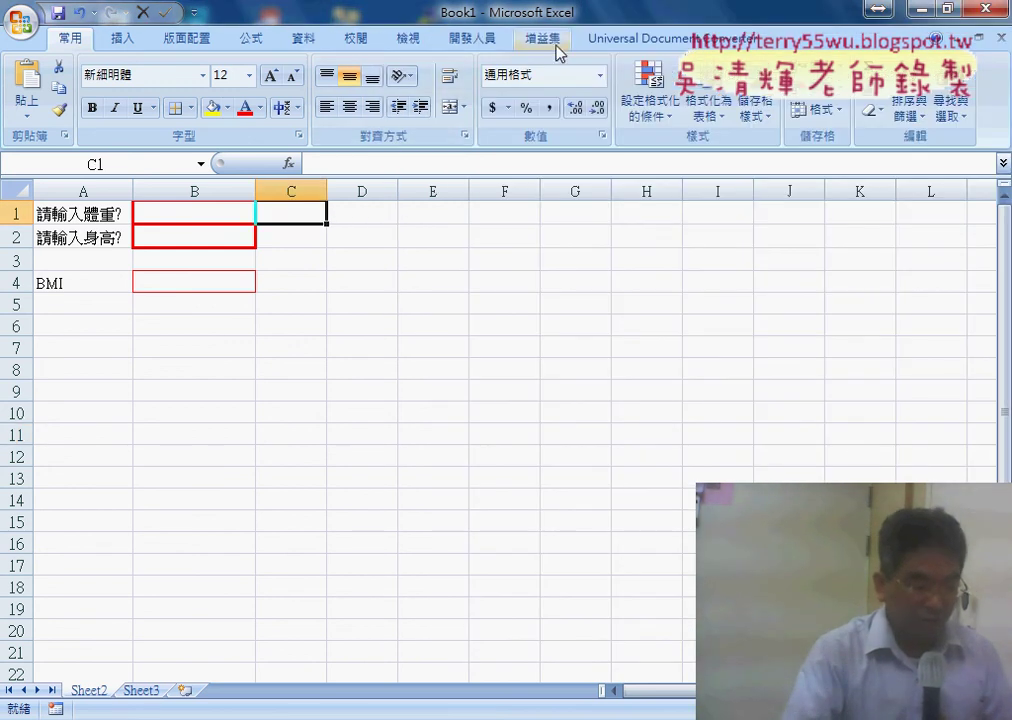
{"action": "left_click", "coordinate": [493, 44]}
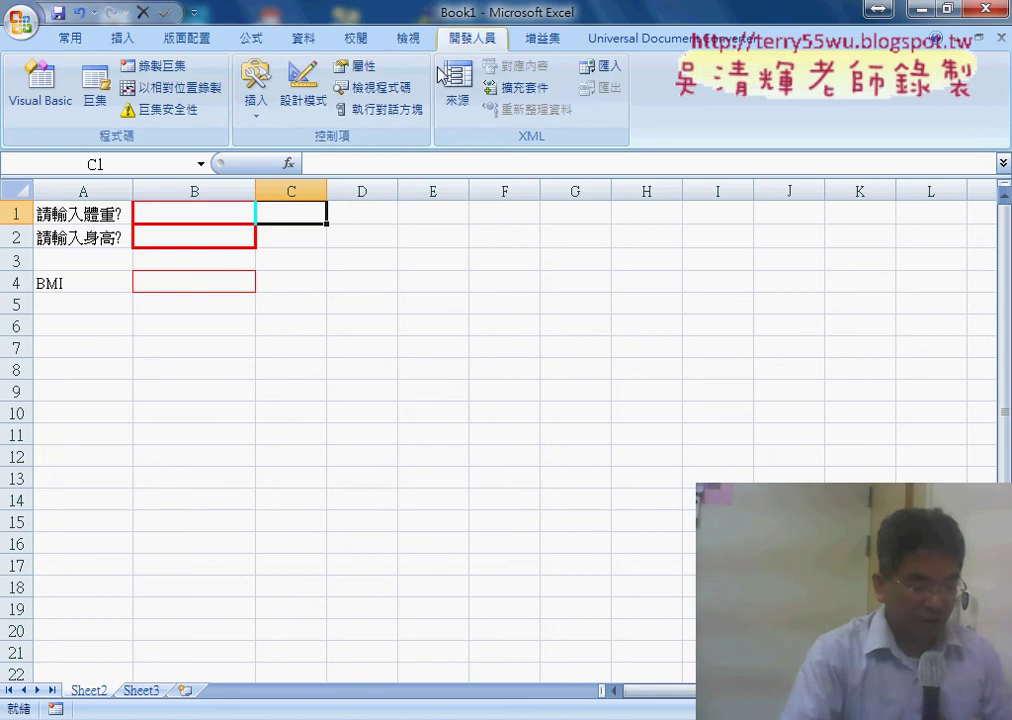
{"action": "left_click", "coordinate": [256, 120]}
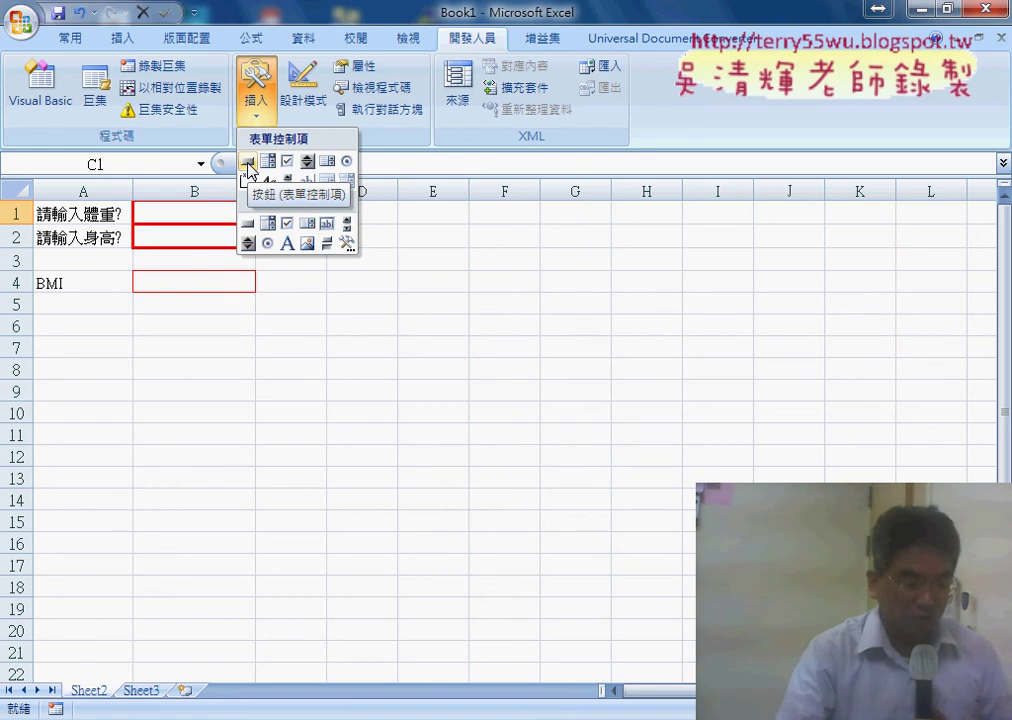
{"action": "left_click", "coordinate": [247, 163]}
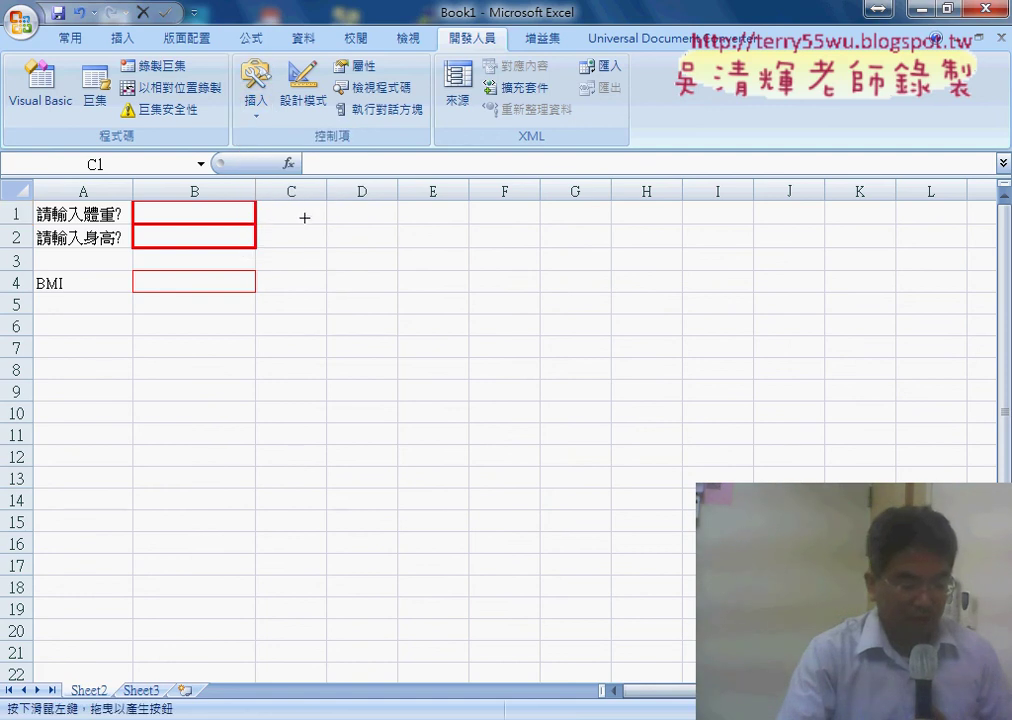
{"action": "left_click_drag", "start_coordinate": [302, 209], "coordinate": [449, 250]}
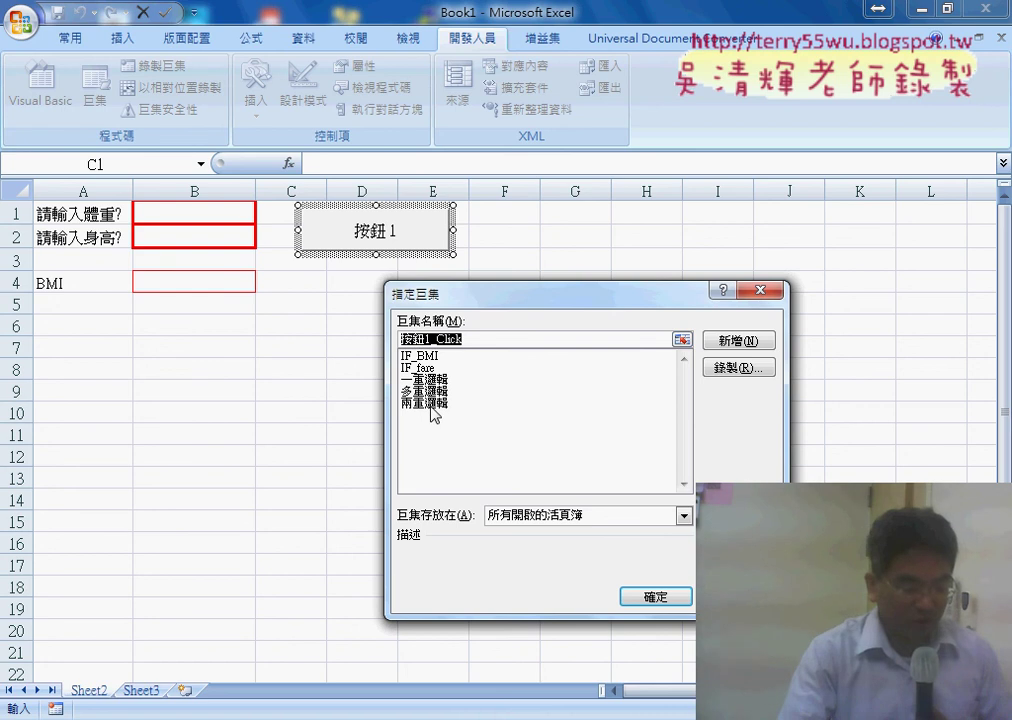
Step: Assign the IF_BMI macro to the form button
{"action": "left_click", "coordinate": [420, 356]}
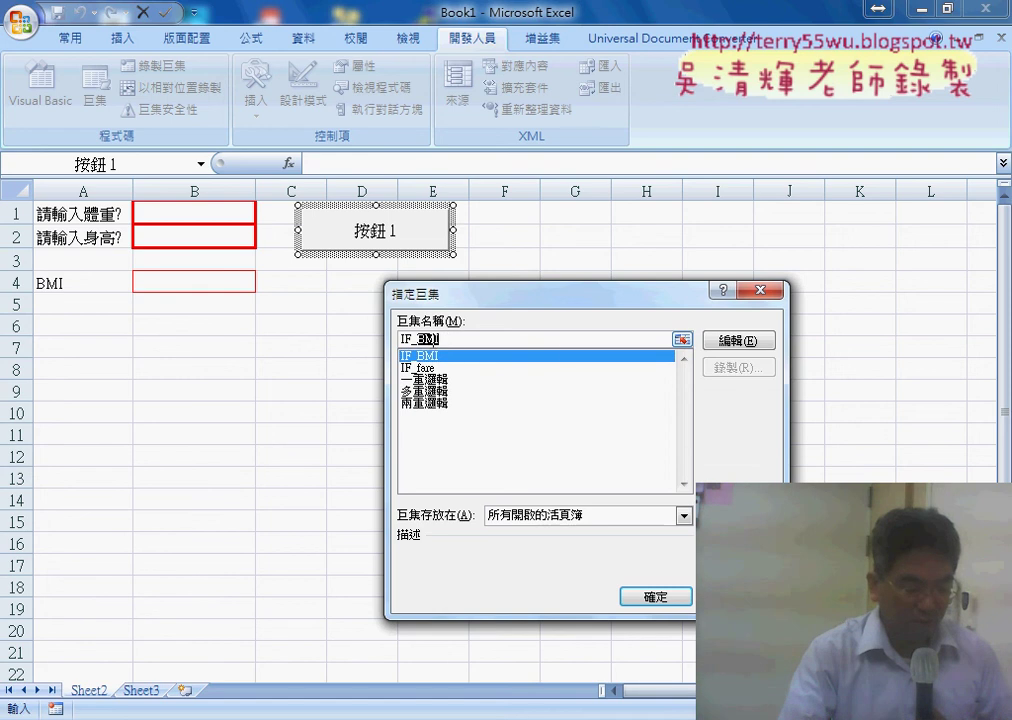
{"action": "right_click", "coordinate": [432, 339]}
{"action": "left_click", "coordinate": [480, 377]}
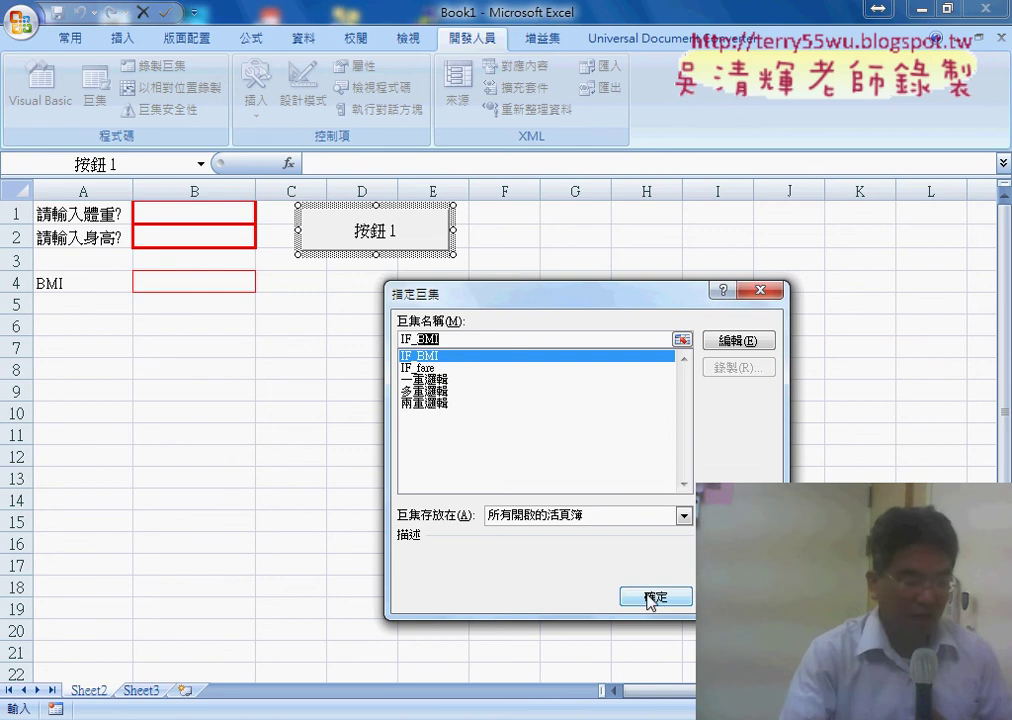
{"action": "left_click", "coordinate": [655, 598]}
Step: Change the button's label from 按鈕 1 to BMI測驗
{"action": "left_click", "coordinate": [418, 230]}
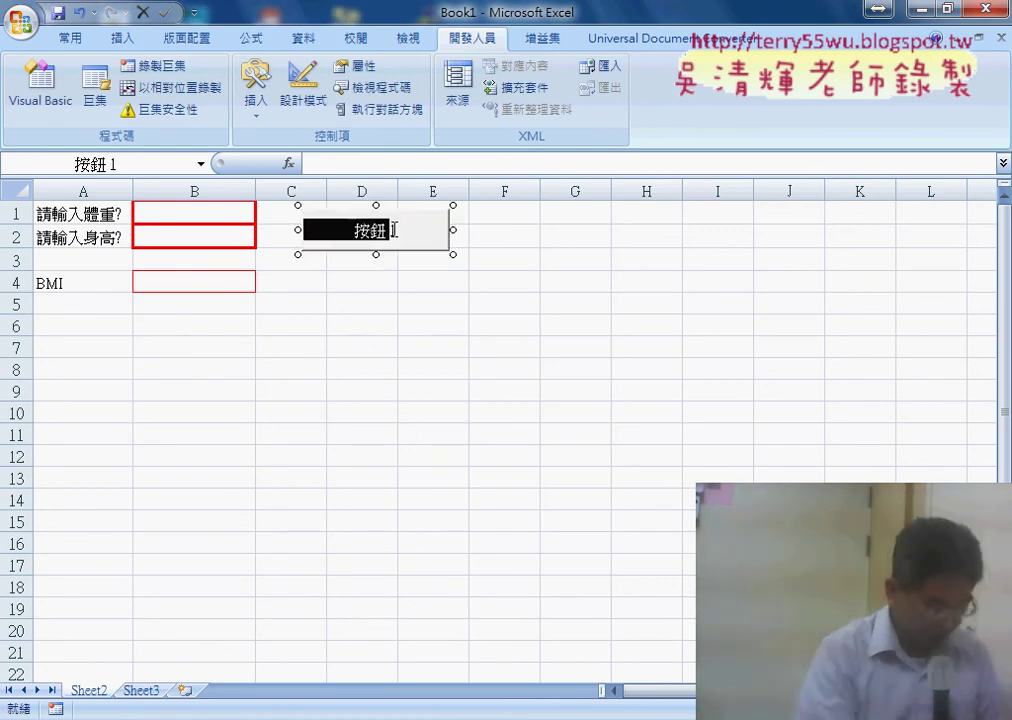
{"action": "type", "text": "BMI"}
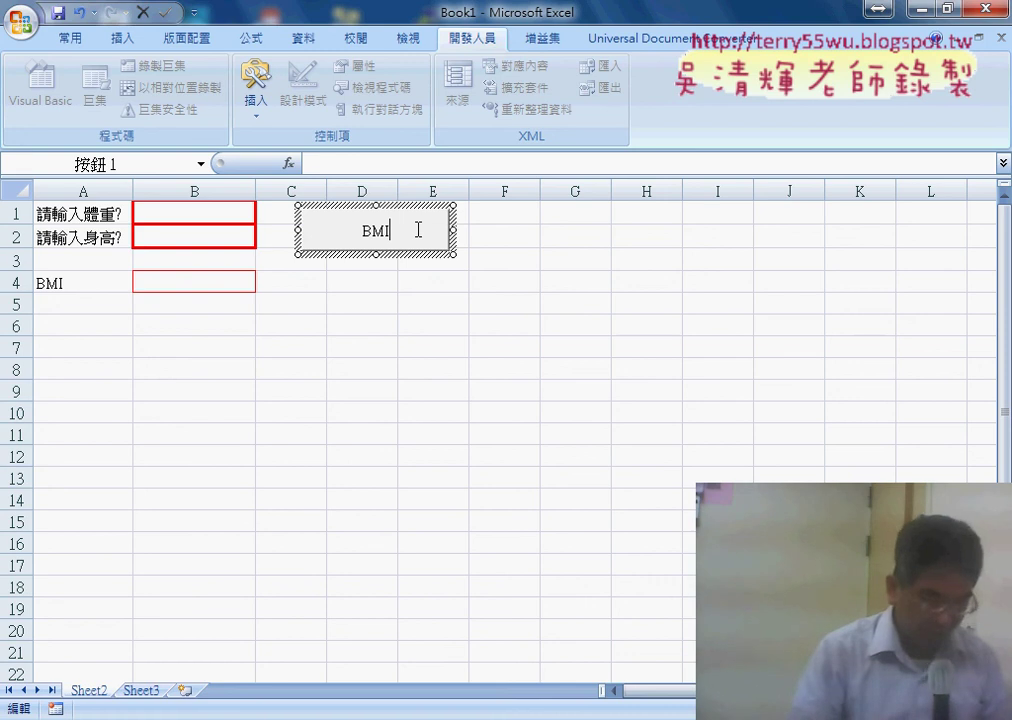
{"action": "type", "text": "r"}
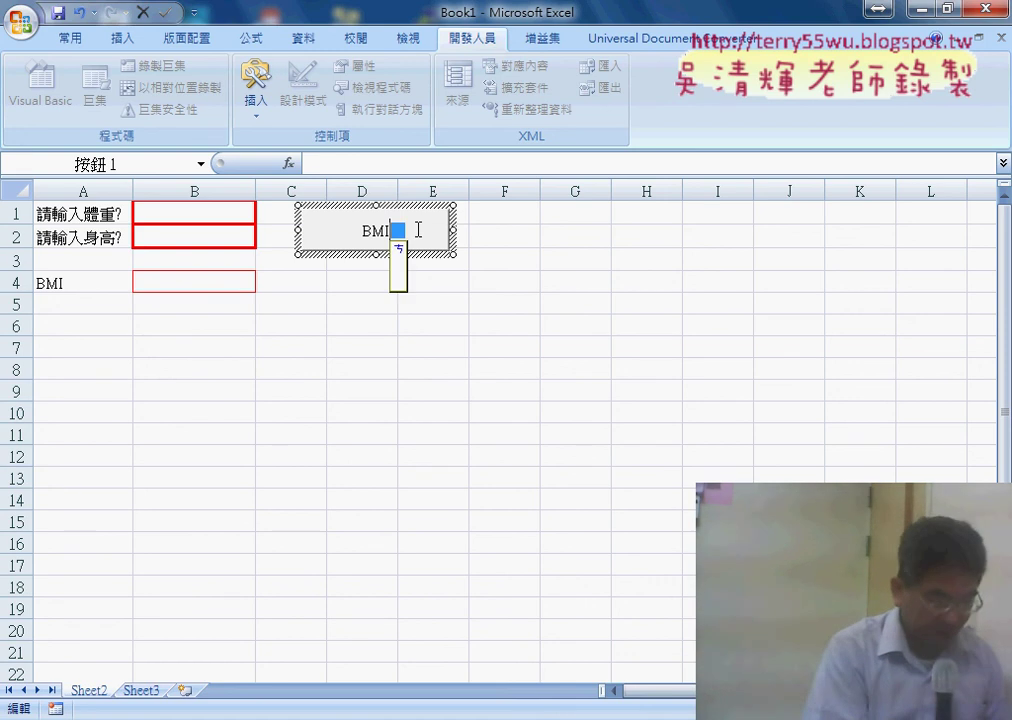
{"action": "type", "text": "4"}
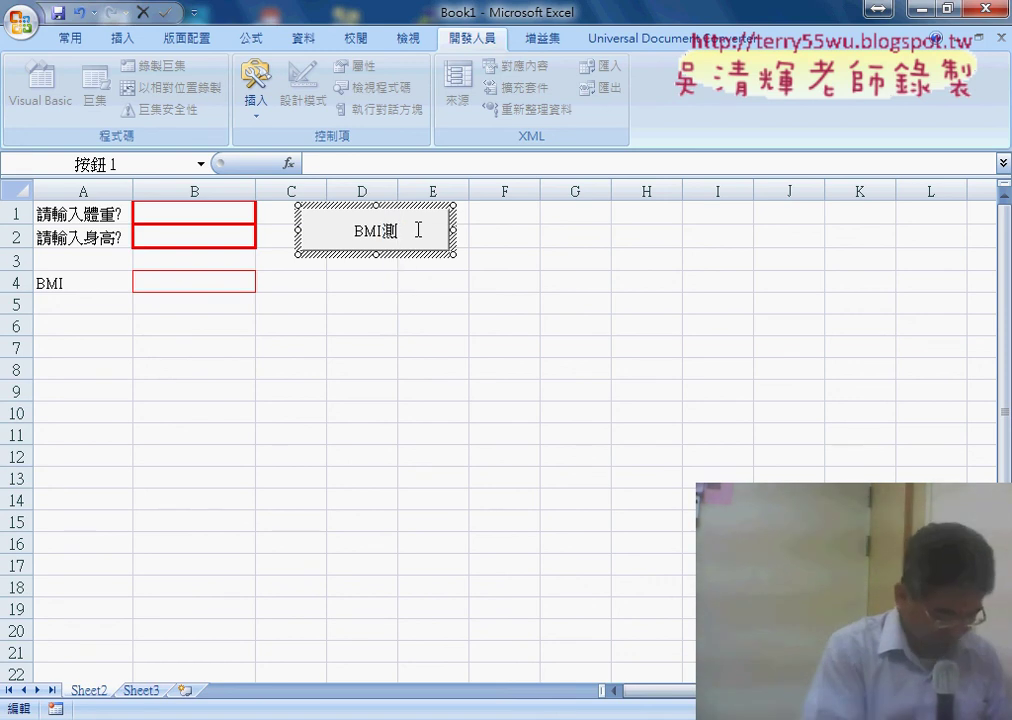
{"action": "type", "text": "u04"}
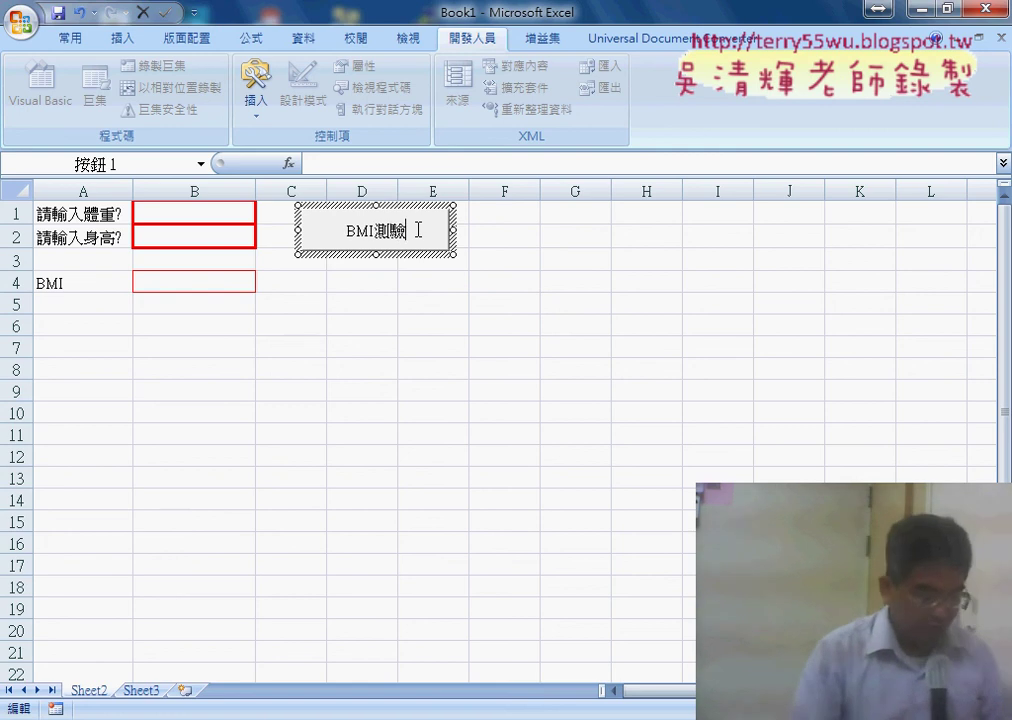
{"action": "left_click", "coordinate": [458, 332]}
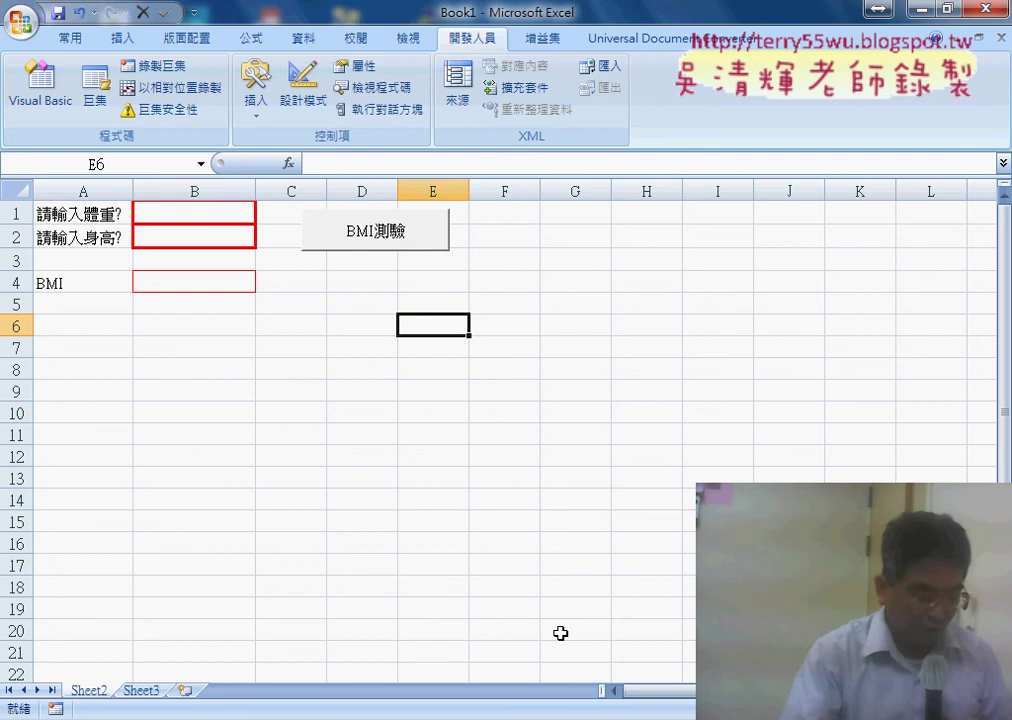
{"action": "left_click", "coordinate": [630, 600]}
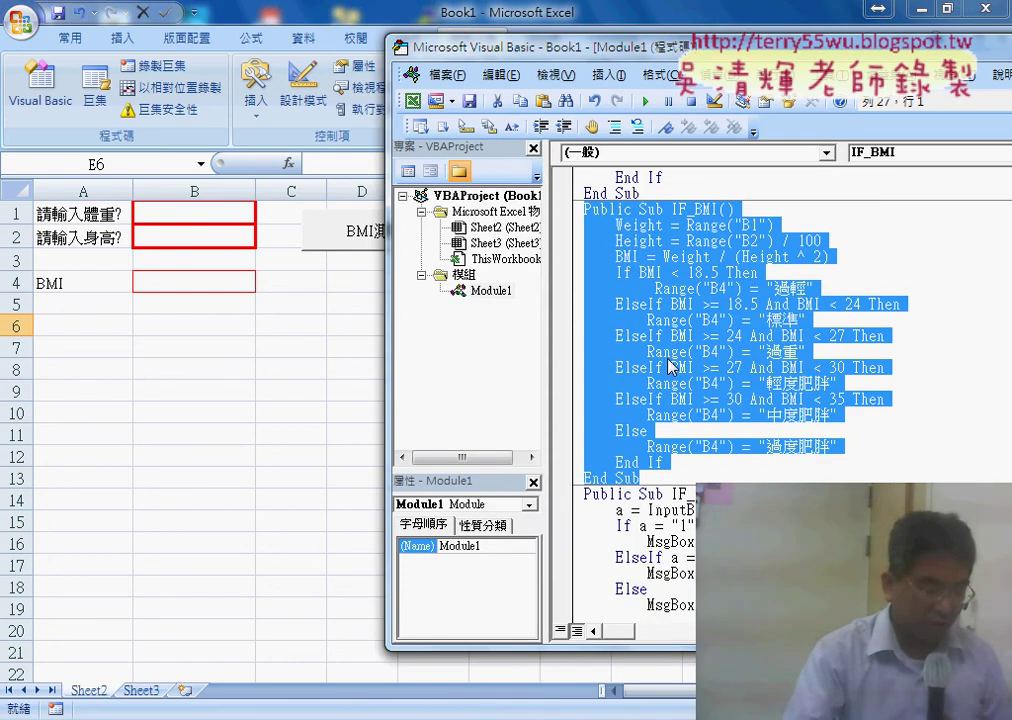
{"action": "left_click_drag", "start_coordinate": [546, 252], "coordinate": [507, 252]}
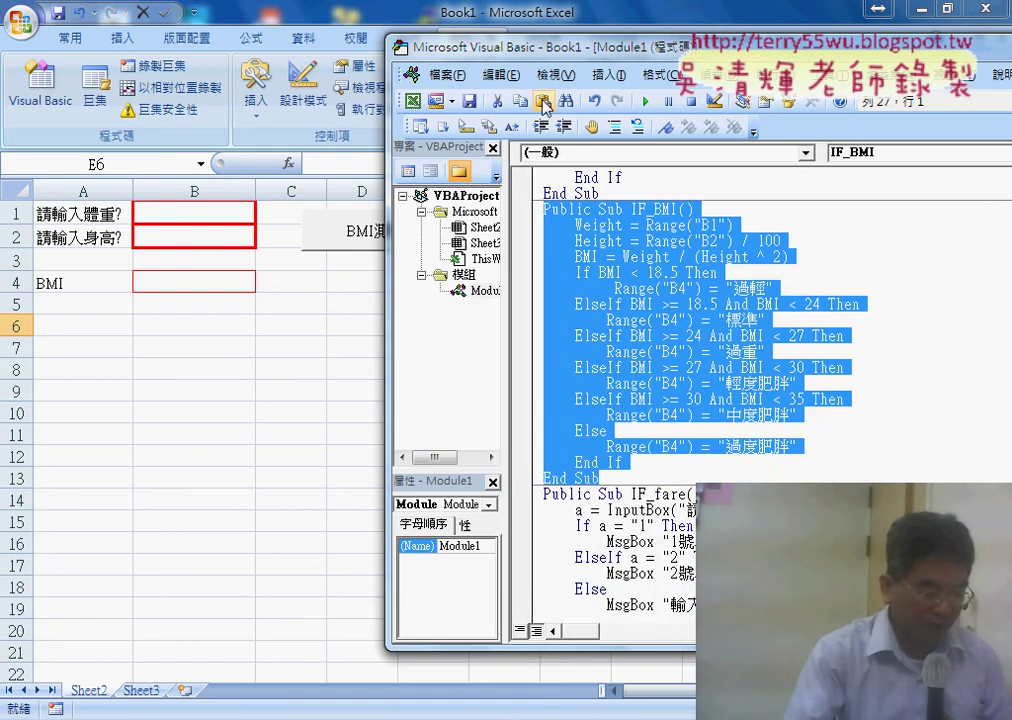
{"action": "left_click_drag", "start_coordinate": [549, 54], "coordinate": [646, 58]}
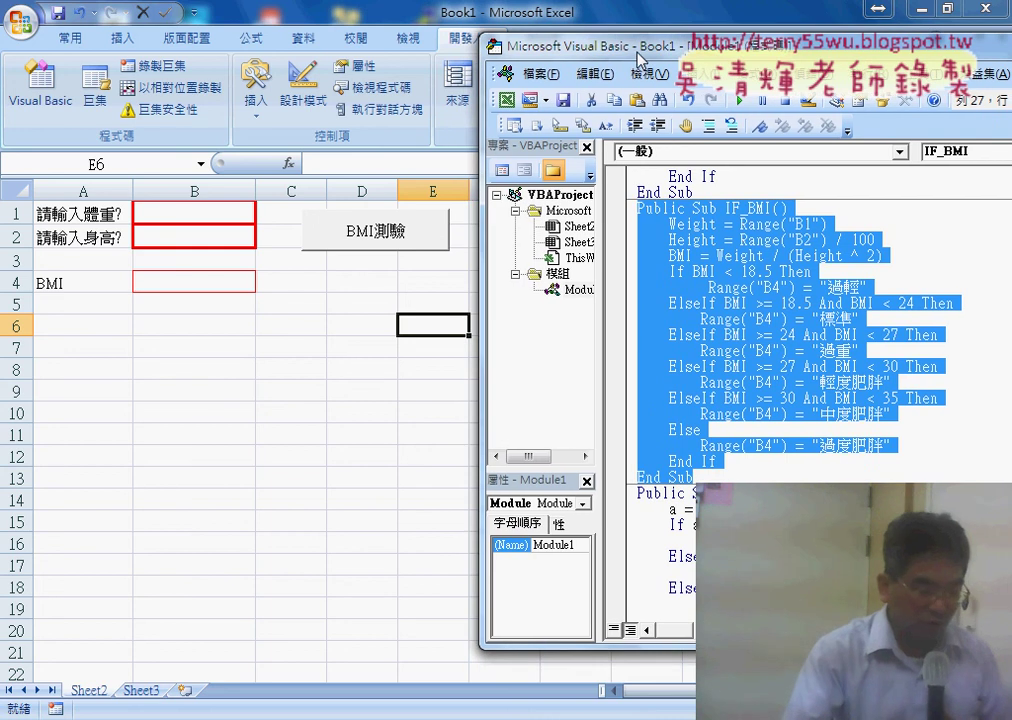
{"action": "left_click", "coordinate": [767, 255]}
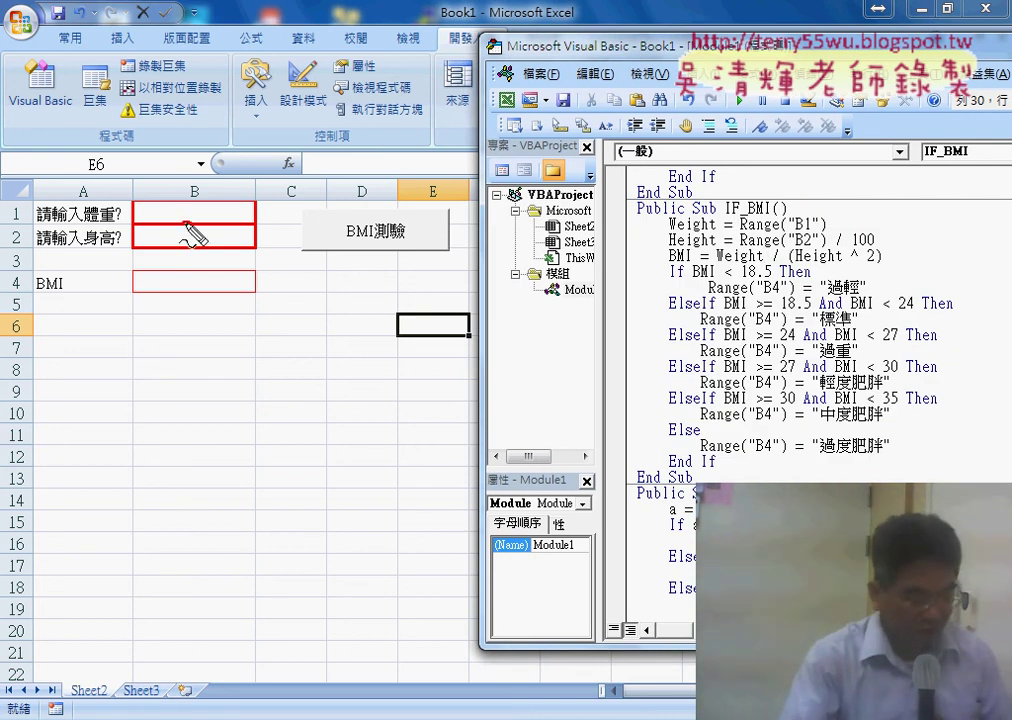
{"action": "left_click_drag", "start_coordinate": [196, 230], "coordinate": [208, 262]}
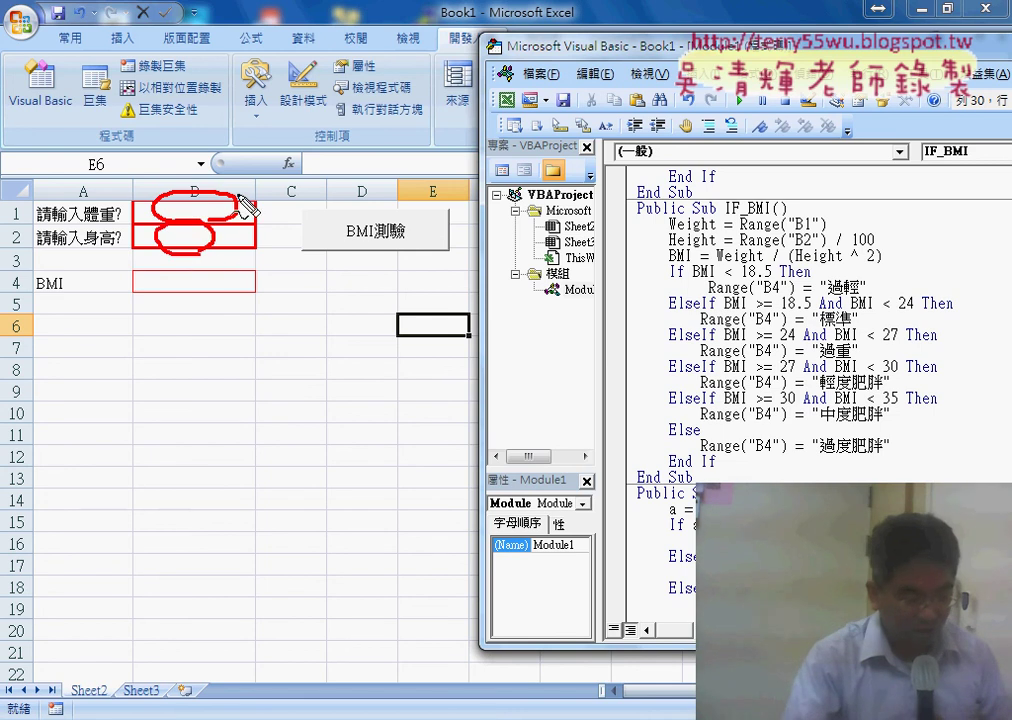
{"action": "left_click_drag", "start_coordinate": [243, 207], "coordinate": [787, 210]}
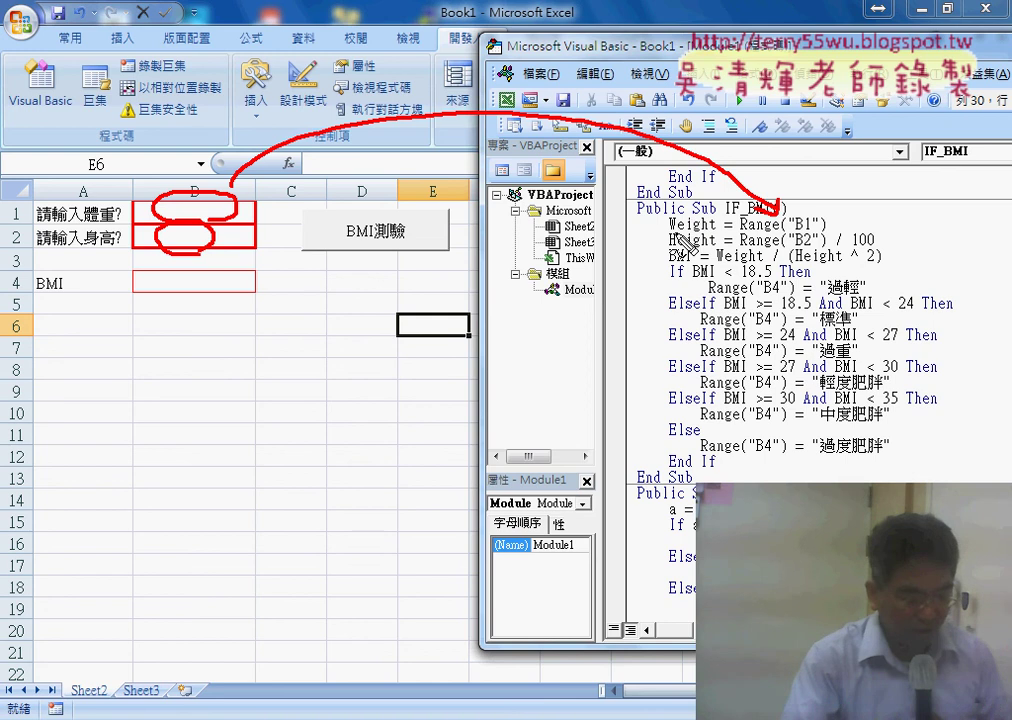
{"action": "mouse_move", "coordinate": [683, 236]}
{"action": "left_mouse_down"}
{"action": "mouse_move", "coordinate": [714, 232]}
{"action": "mouse_move", "coordinate": [715, 248]}
{"action": "left_mouse_up"}
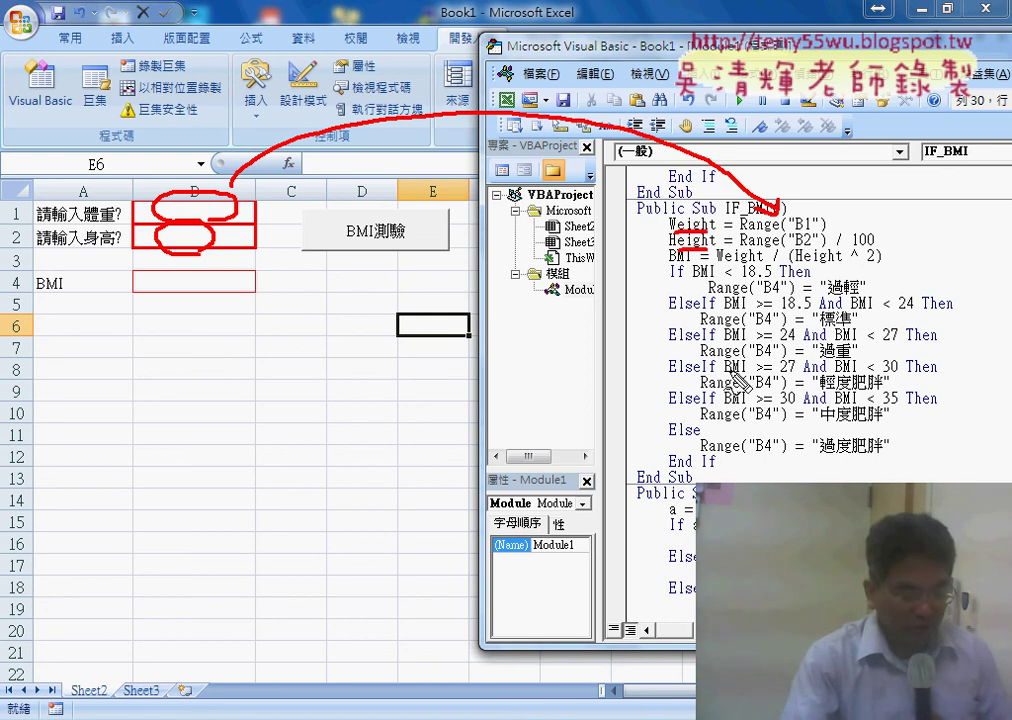
{"action": "left_click_drag", "start_coordinate": [810, 297], "coordinate": [262, 291]}
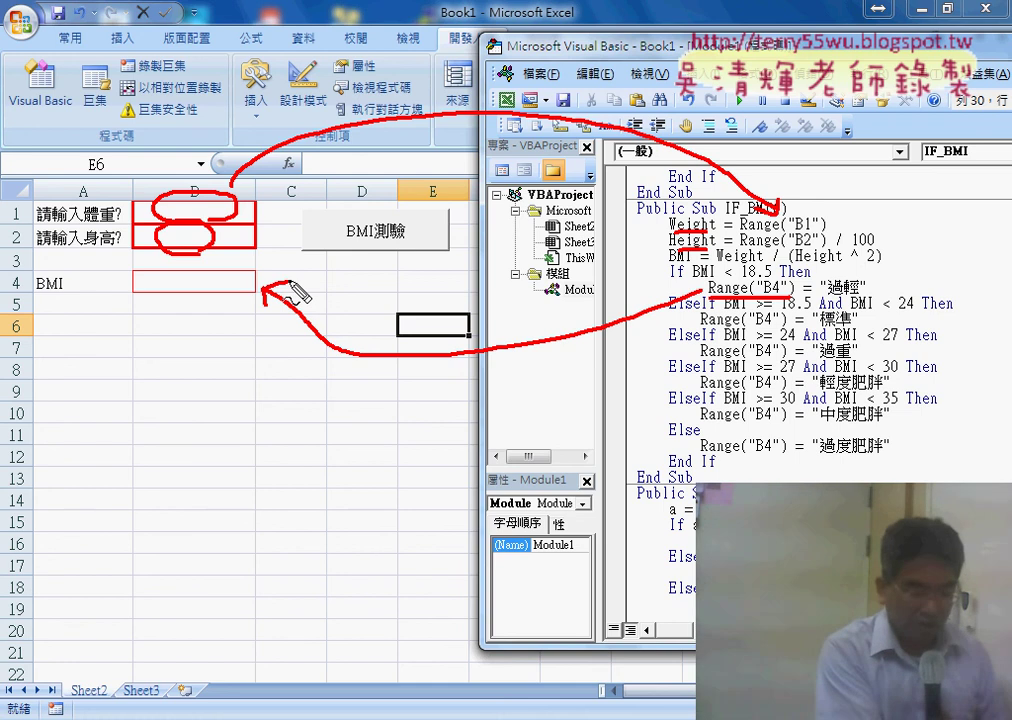
{"action": "key", "text": "Escape"}
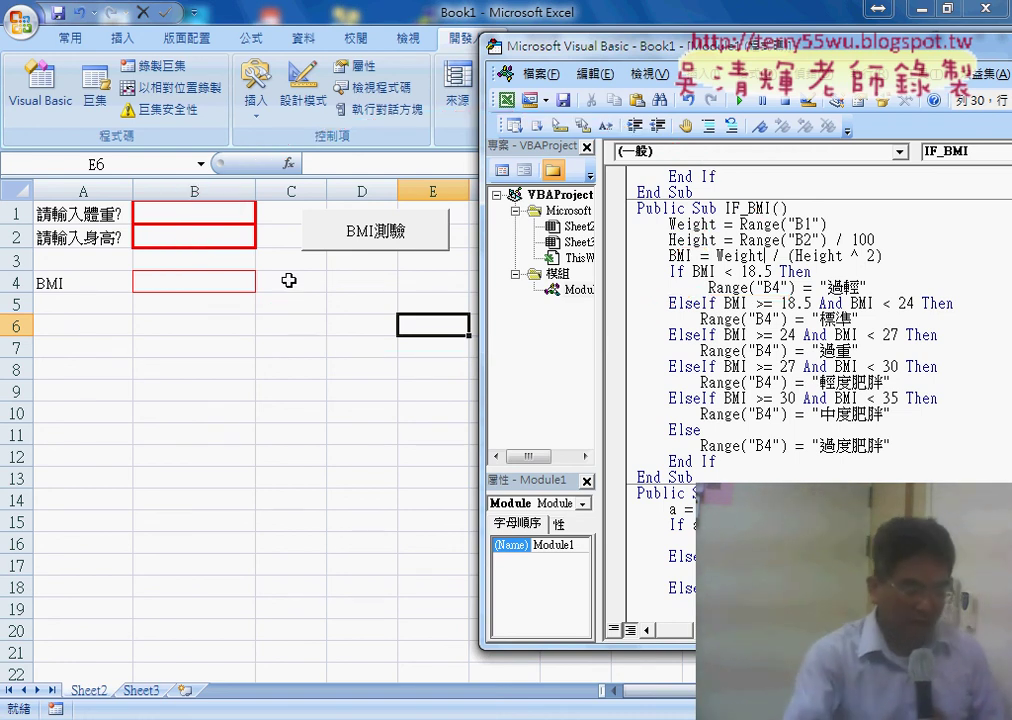
{"action": "left_click", "coordinate": [276, 272]}
Step: Enter weight 80 in B1 and height 172 in B2
{"action": "left_click", "coordinate": [223, 214]}
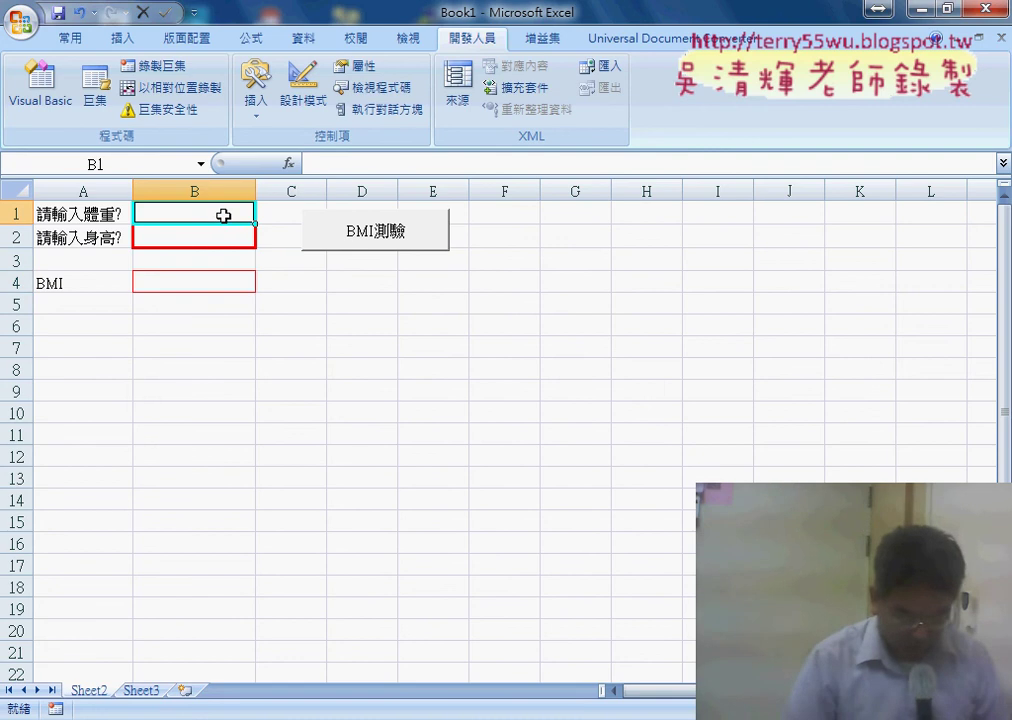
{"action": "type", "text": "80"}
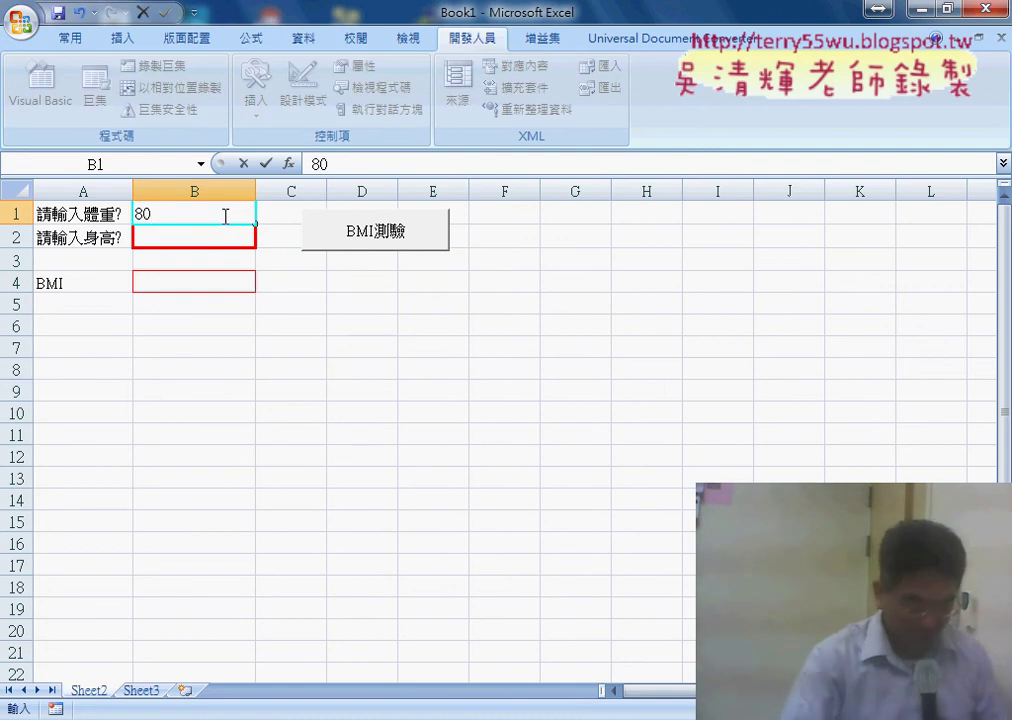
{"action": "left_click", "coordinate": [209, 233]}
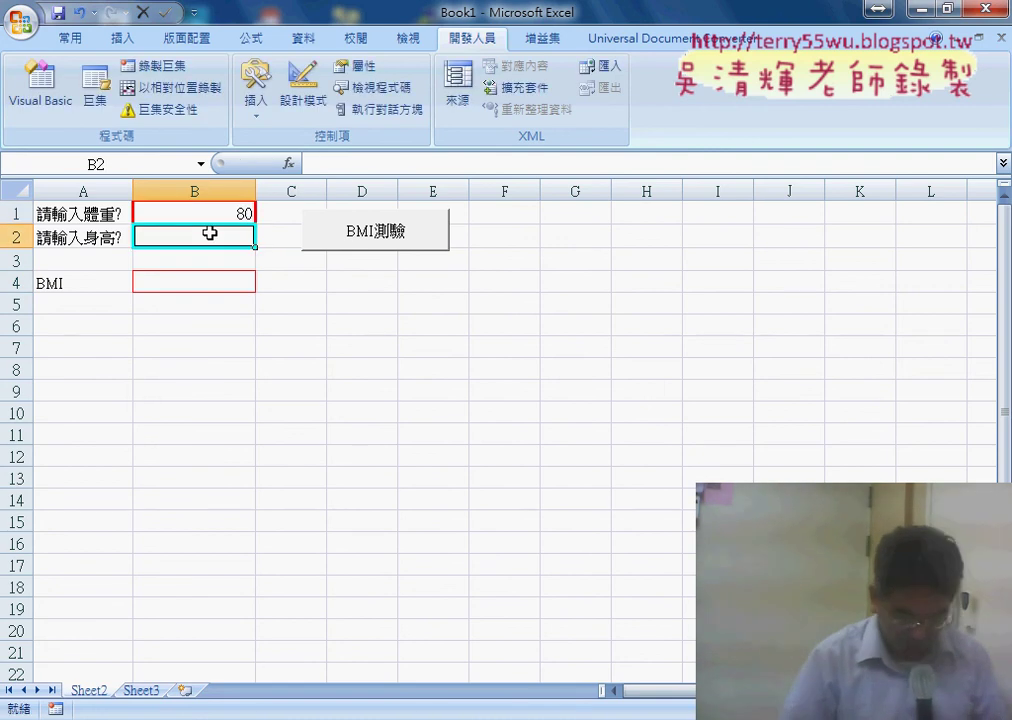
{"action": "type", "text": "172"}
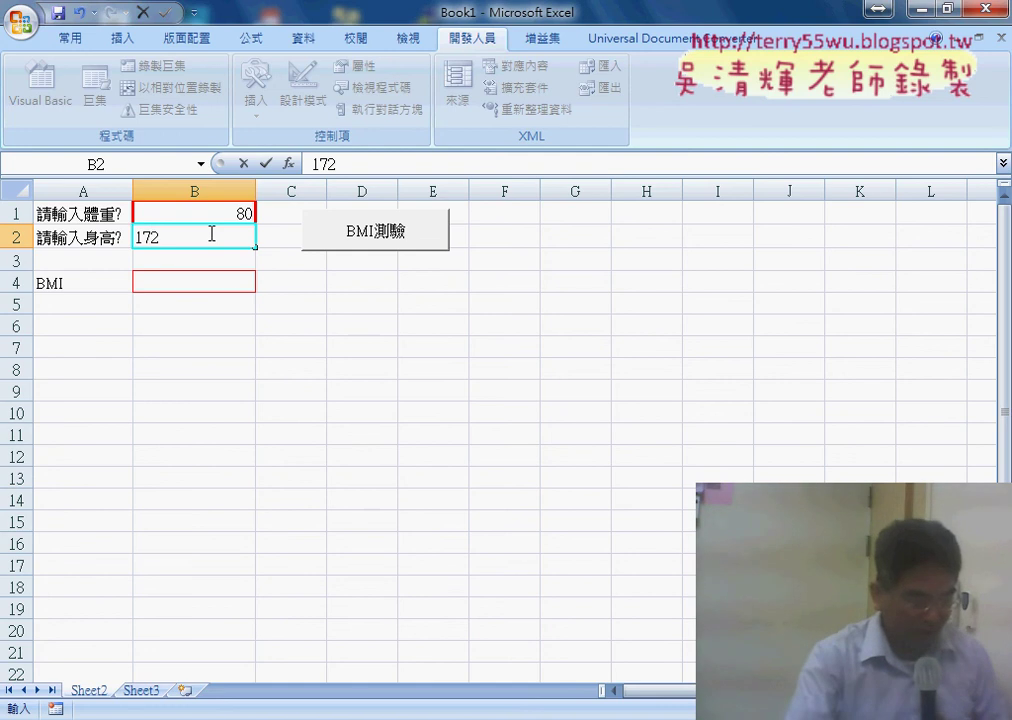
{"action": "left_click", "coordinate": [300, 338]}
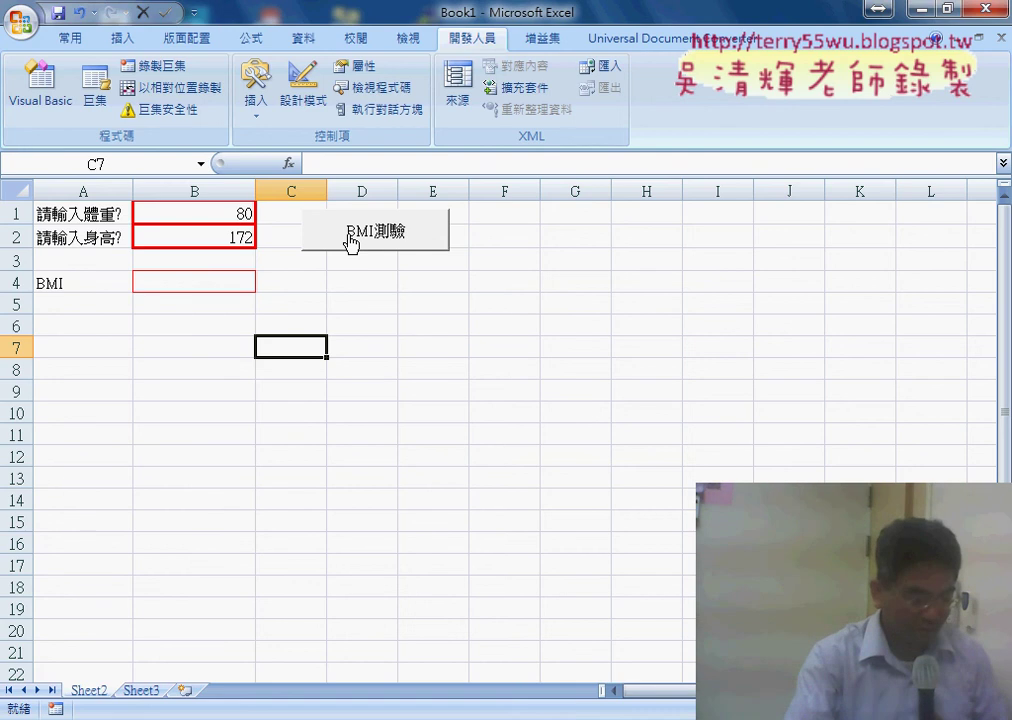
Step: Run the BMI測驗 button so IF_BMI writes 輕度肥胖 into B4, then select B1:B4
{"action": "left_click", "coordinate": [352, 236]}
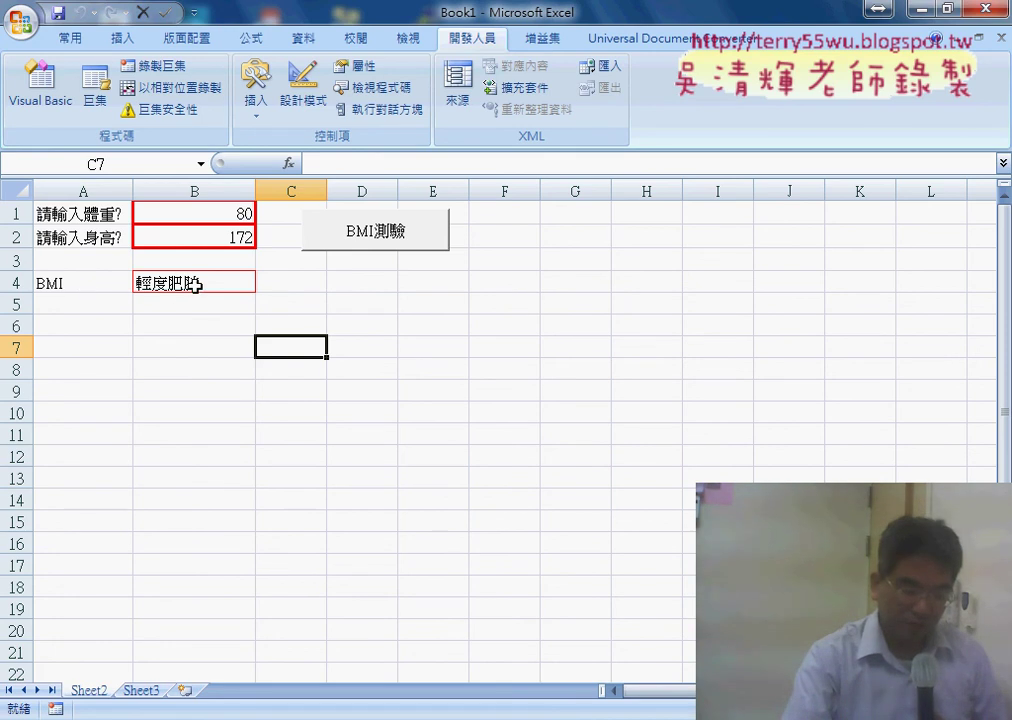
{"action": "left_click", "coordinate": [108, 307]}
{"action": "left_click", "coordinate": [186, 307]}
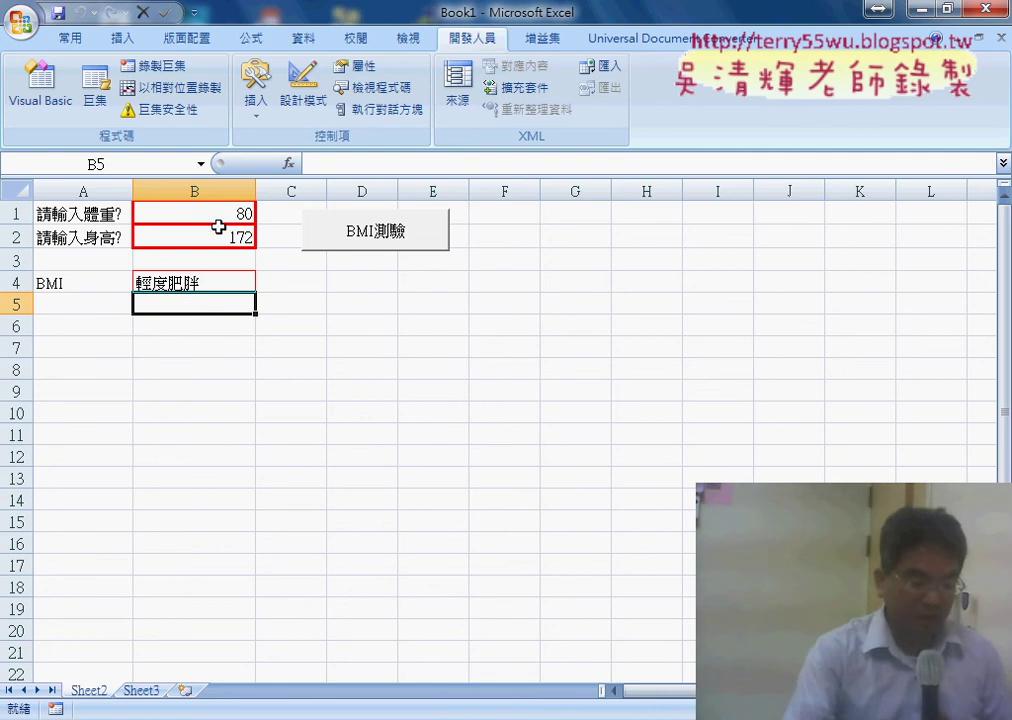
{"action": "left_click_drag", "start_coordinate": [216, 216], "coordinate": [215, 282]}
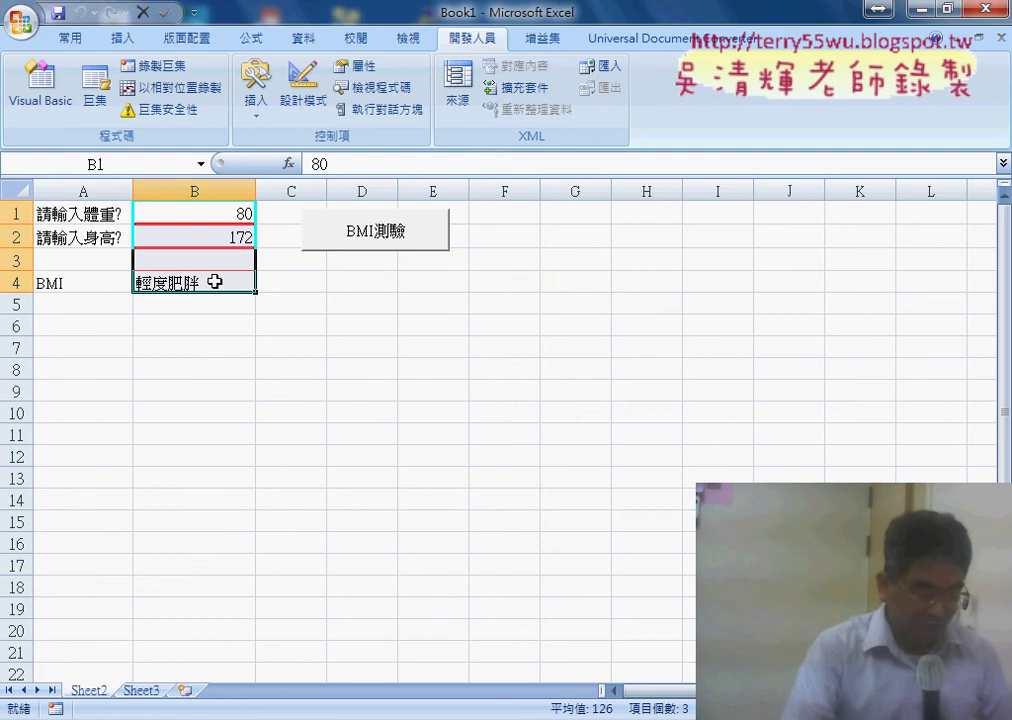
{"action": "left_click", "coordinate": [141, 691]}
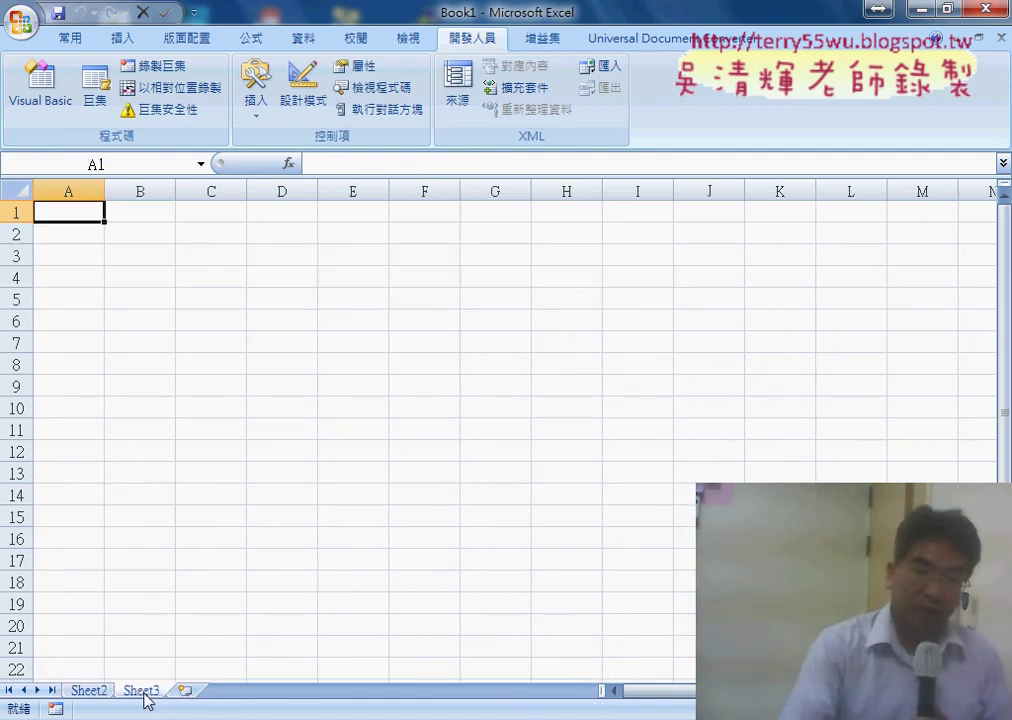
{"action": "left_click", "coordinate": [89, 692]}
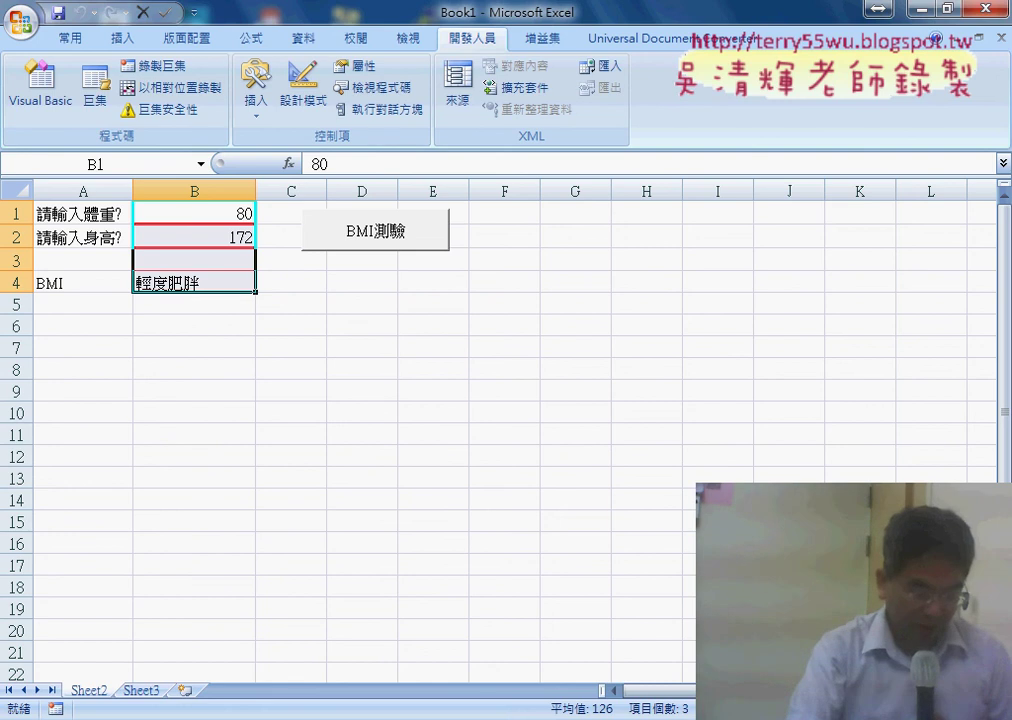
Step: Bring the Visual Basic Editor forward and select the whole IF_BMI procedure code
{"action": "left_click", "coordinate": [540, 716]}
{"action": "left_click", "coordinate": [668, 646]}
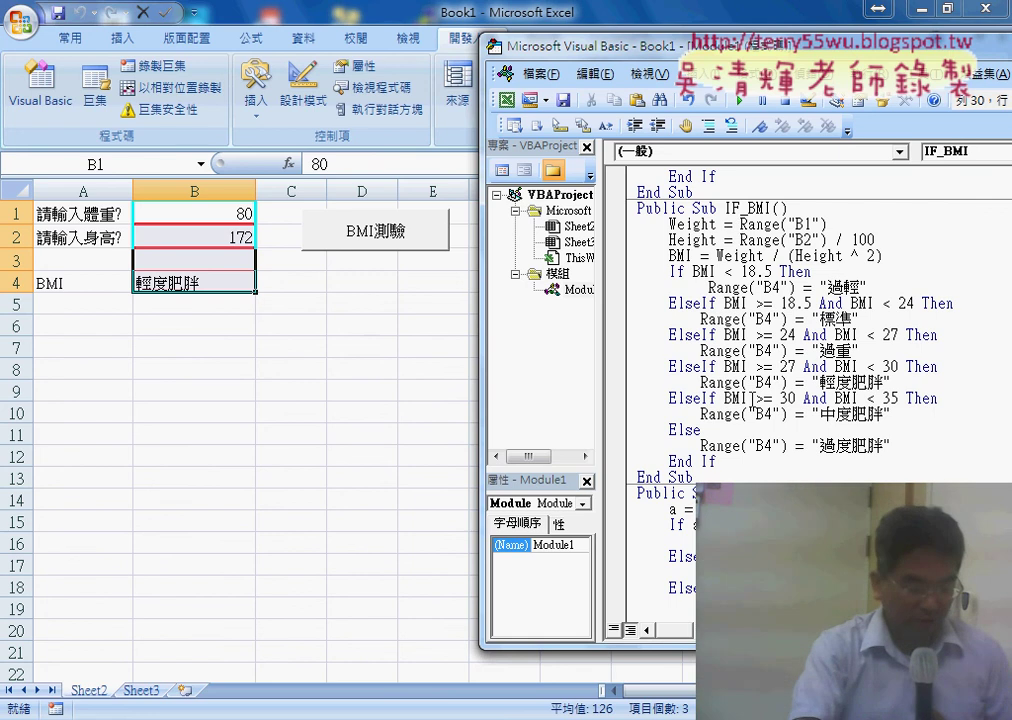
{"action": "left_click_drag", "start_coordinate": [693, 477], "coordinate": [637, 208]}
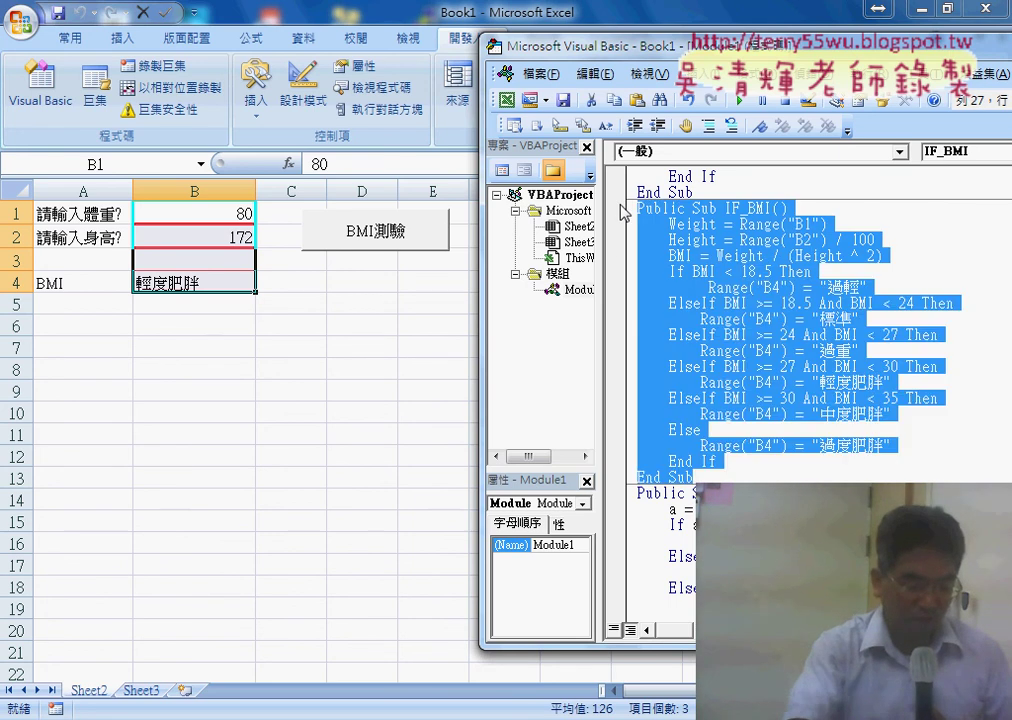